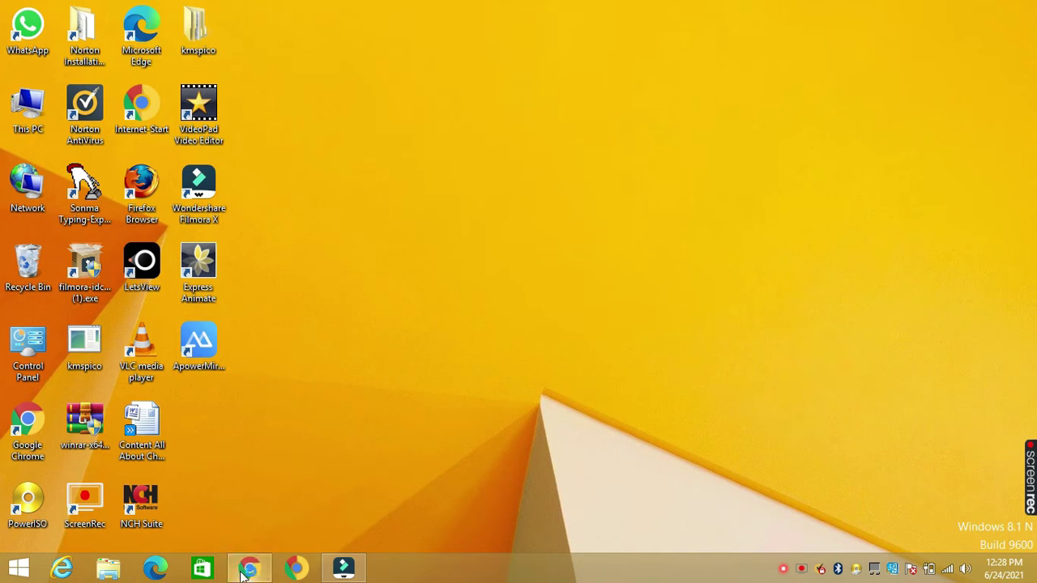
Step: Open the Google Ads site in Google Chrome, get started, and switch to the second listed Google account
left_click(249, 569)
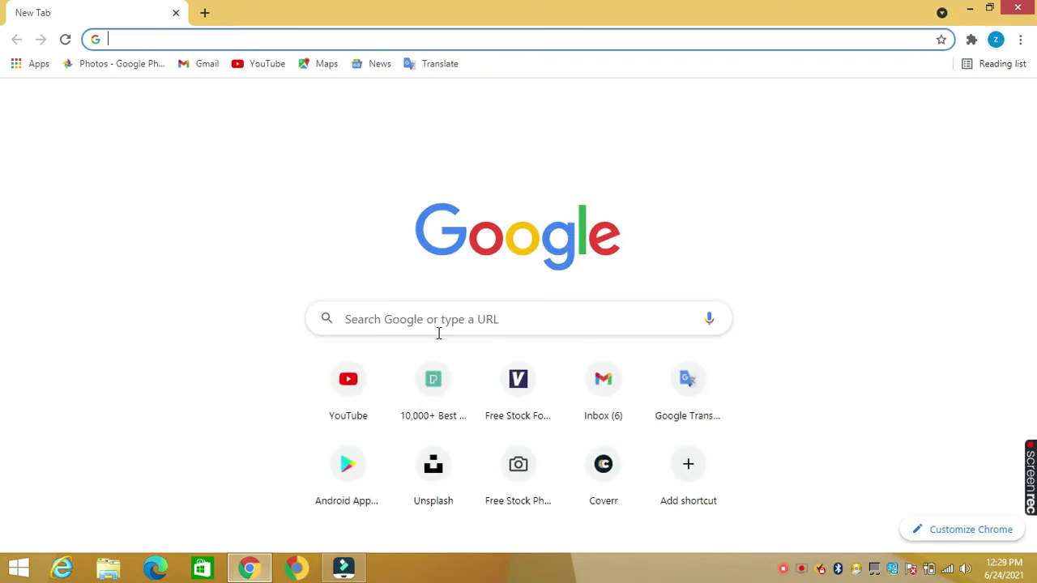
left_click(456, 319)
left_click(425, 349)
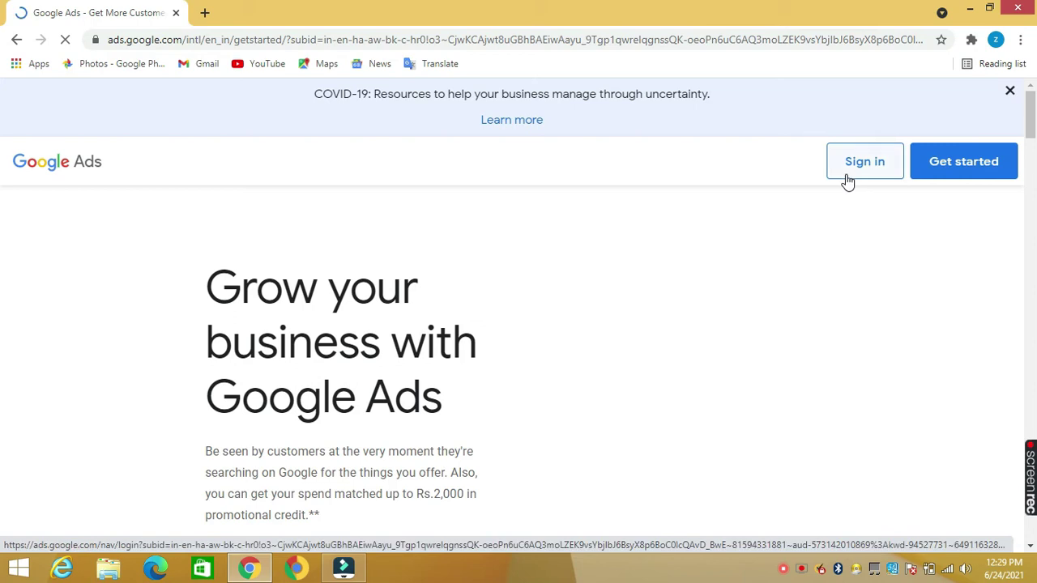
left_click(942, 170)
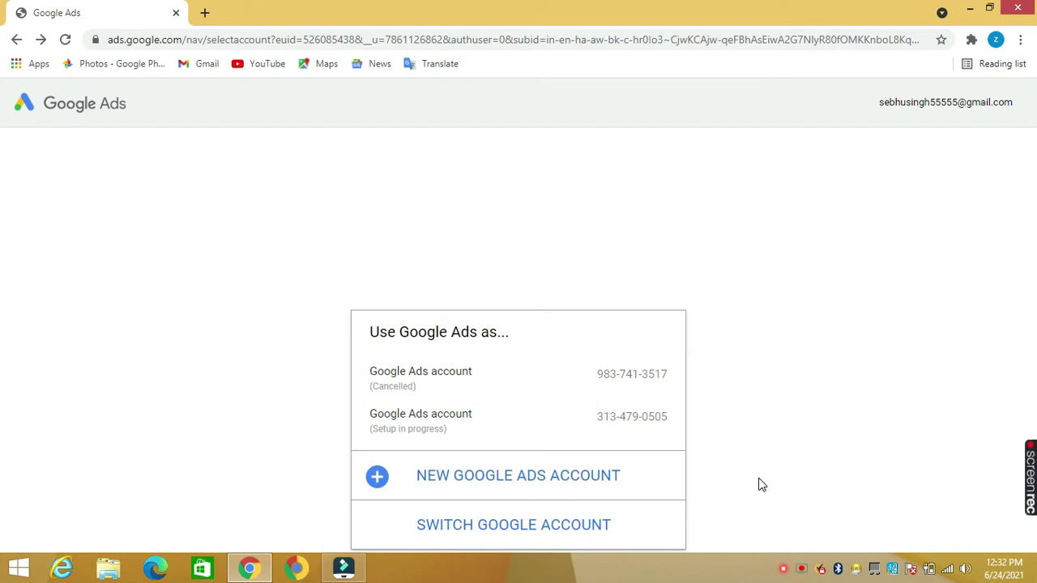
left_click(493, 527)
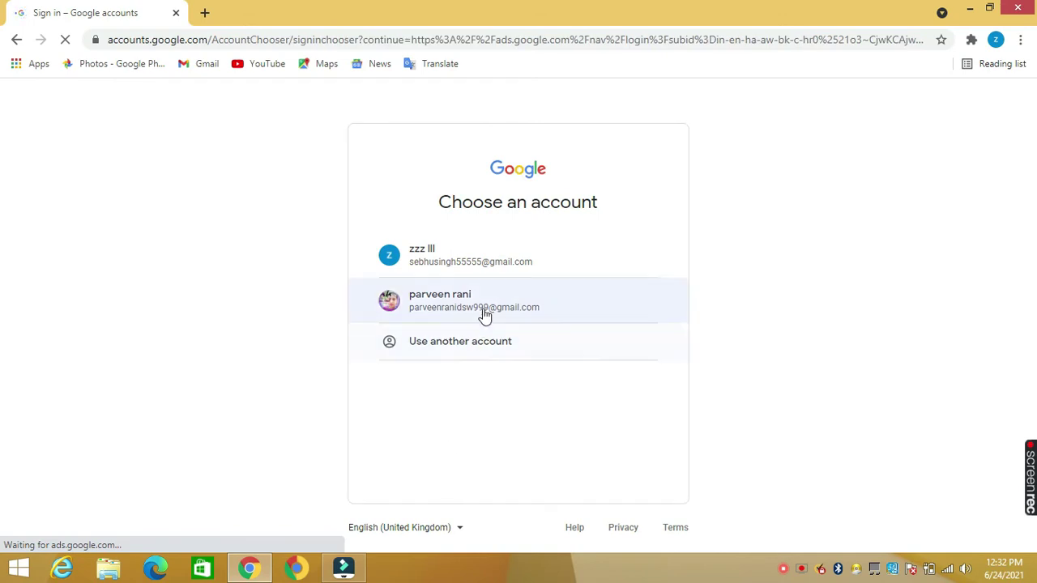
left_click(483, 306)
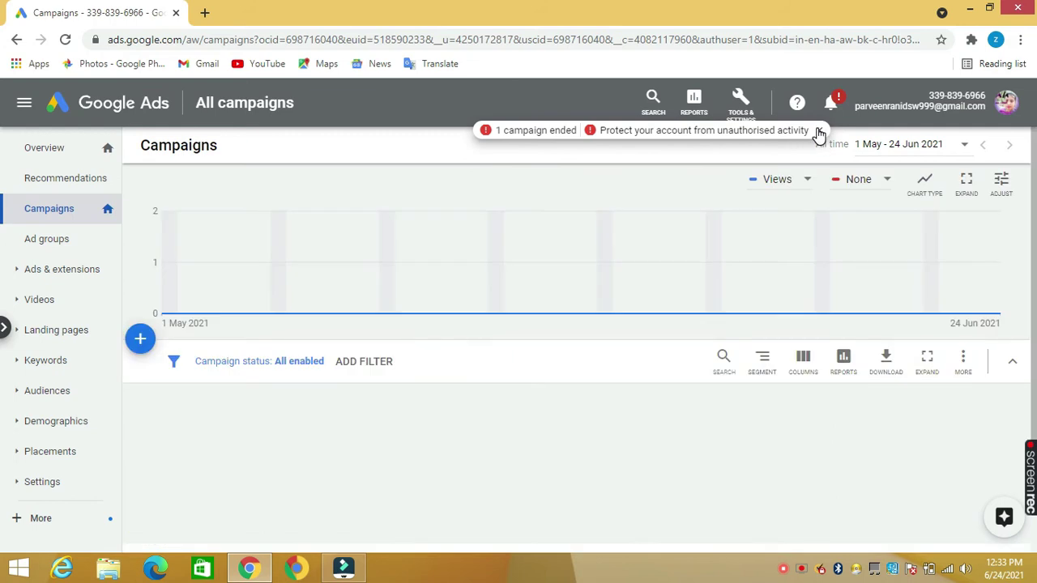
Step: Start creating a new campaign from the Campaigns overview
left_click(81, 216)
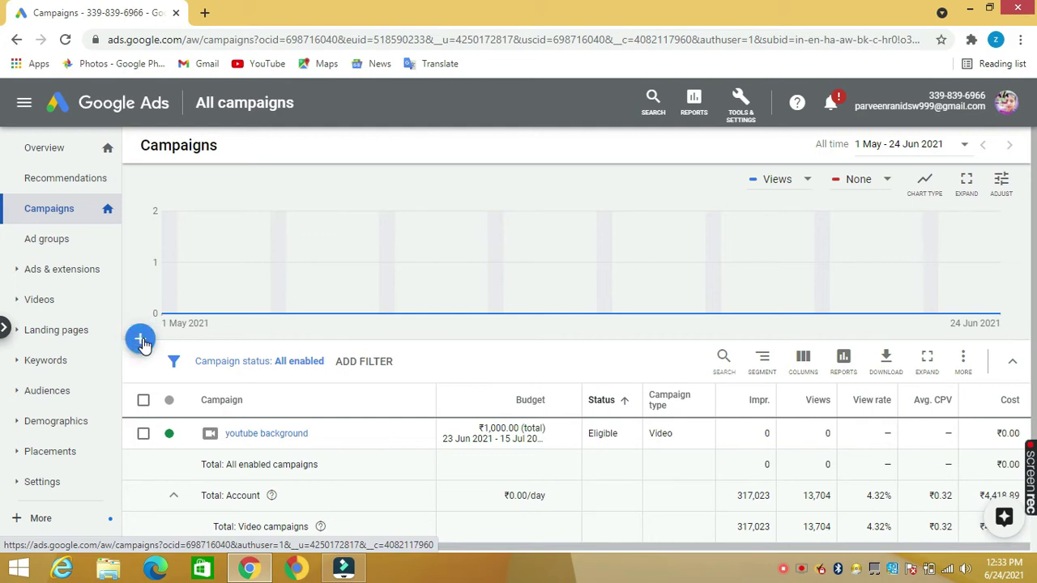
left_click(142, 343)
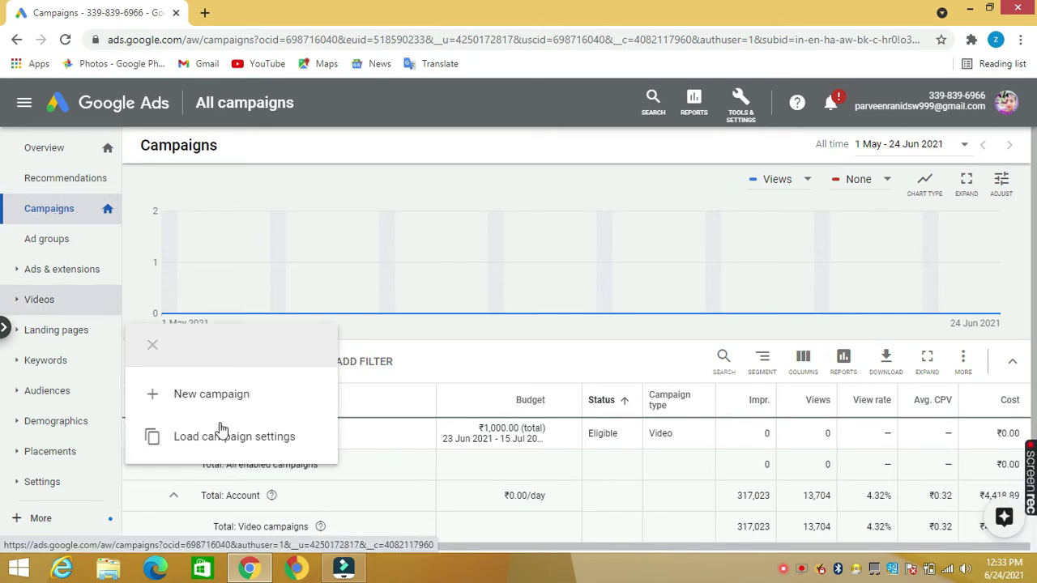
left_click(213, 398)
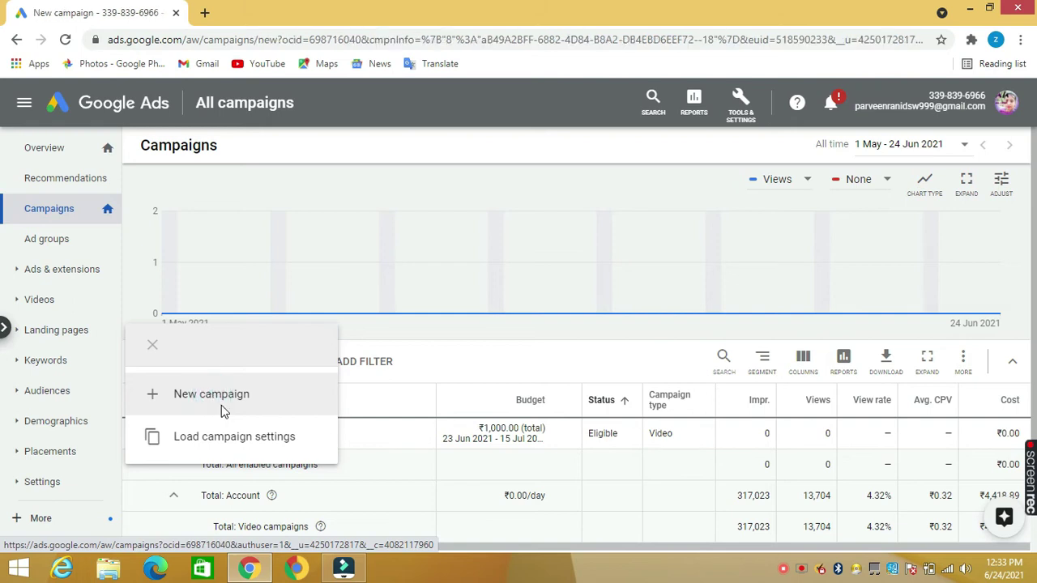
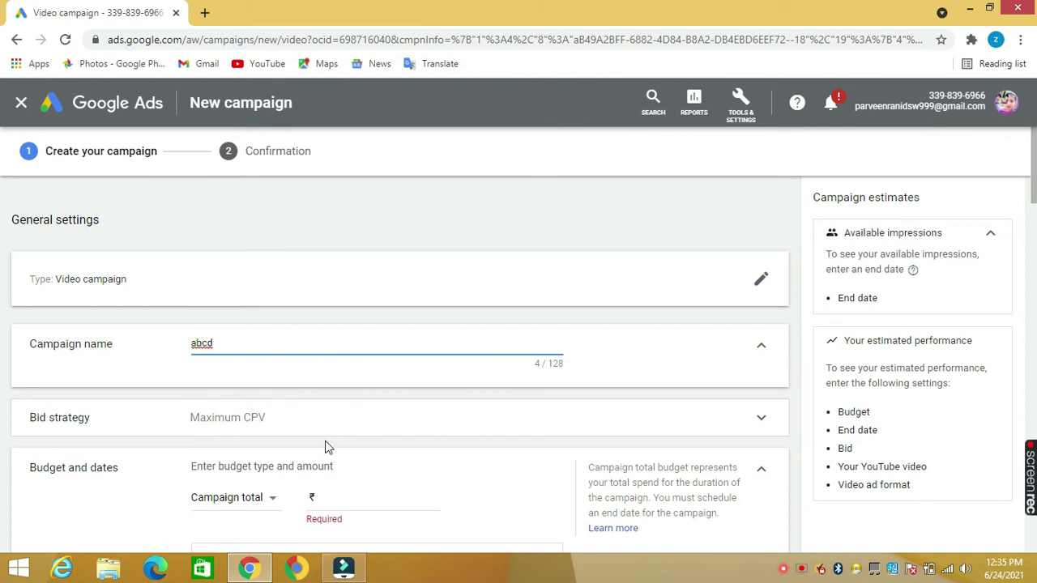
Step: Set the campaign total budget to ₹1,000.00 and the end date to 12 Jul 2021
scroll(468, 486, "down", 1)
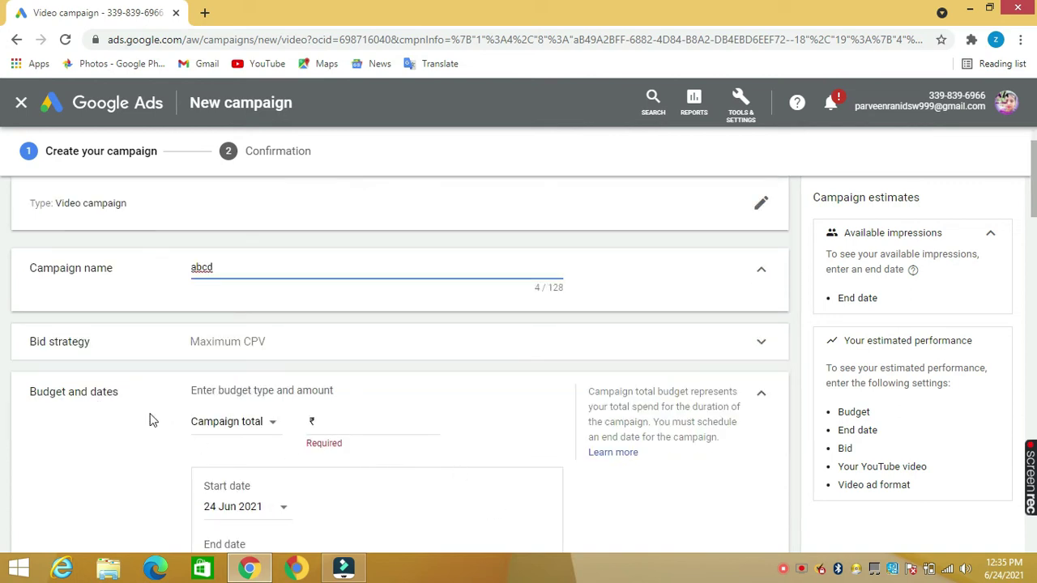
left_click(352, 417)
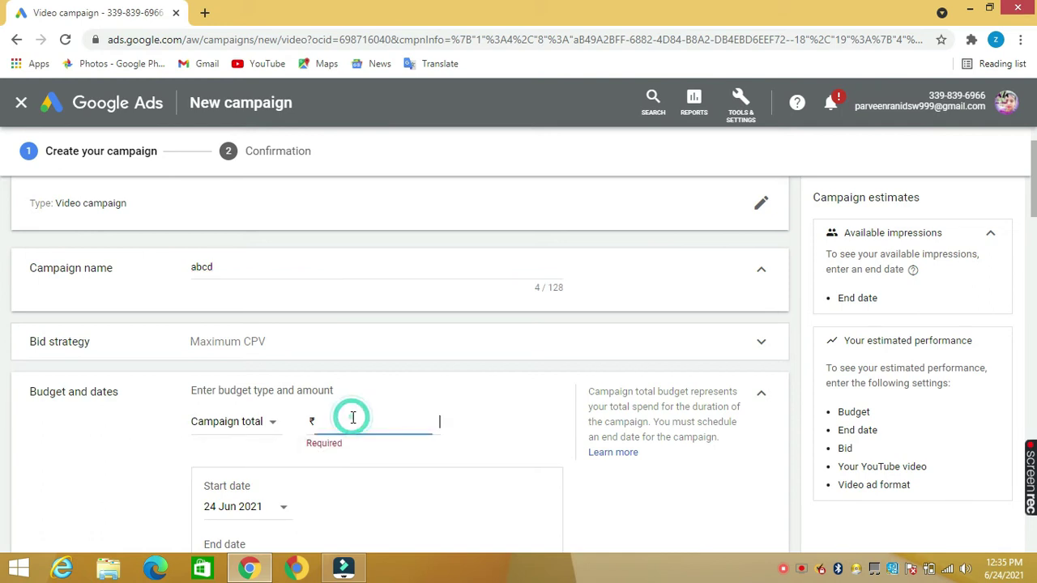
type("100")
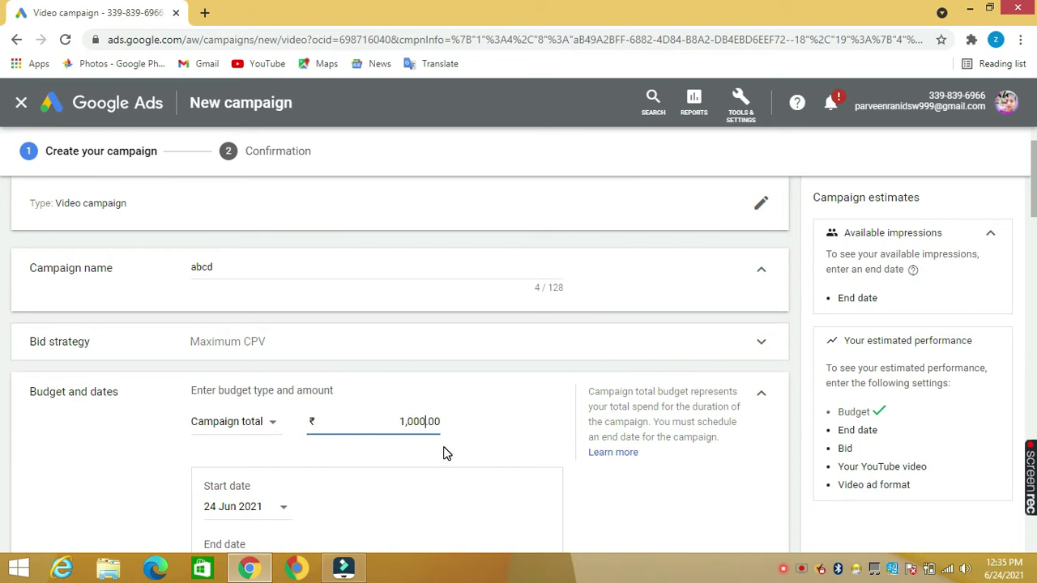
scroll(444, 454, "down", 1)
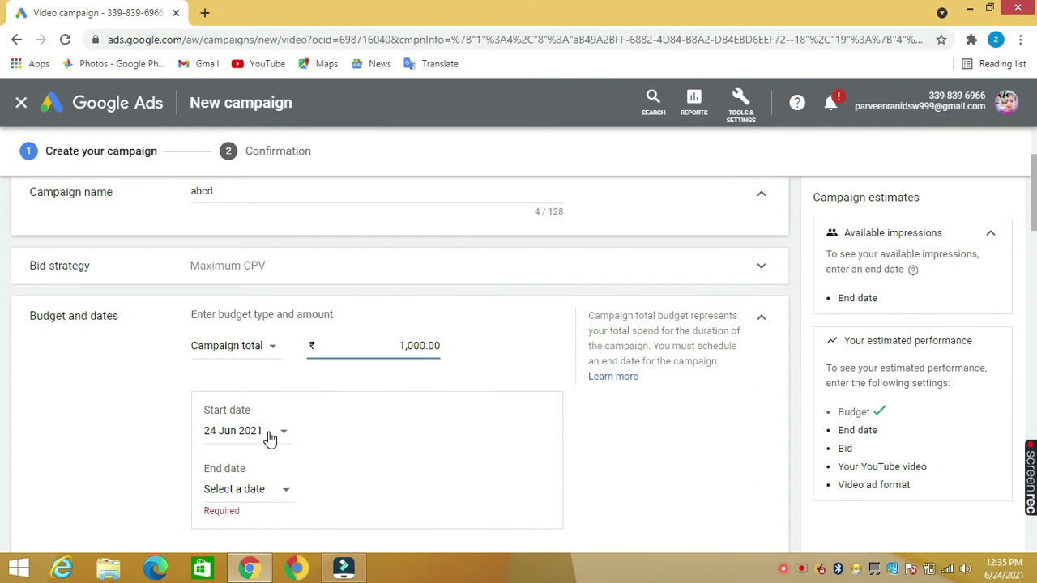
left_click(285, 494)
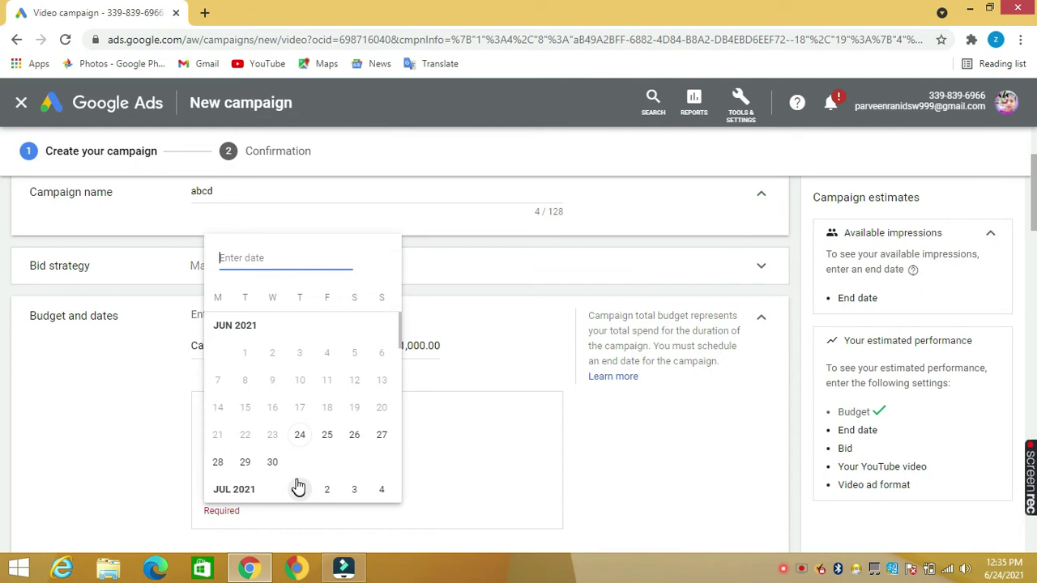
scroll(299, 486, "down", 1)
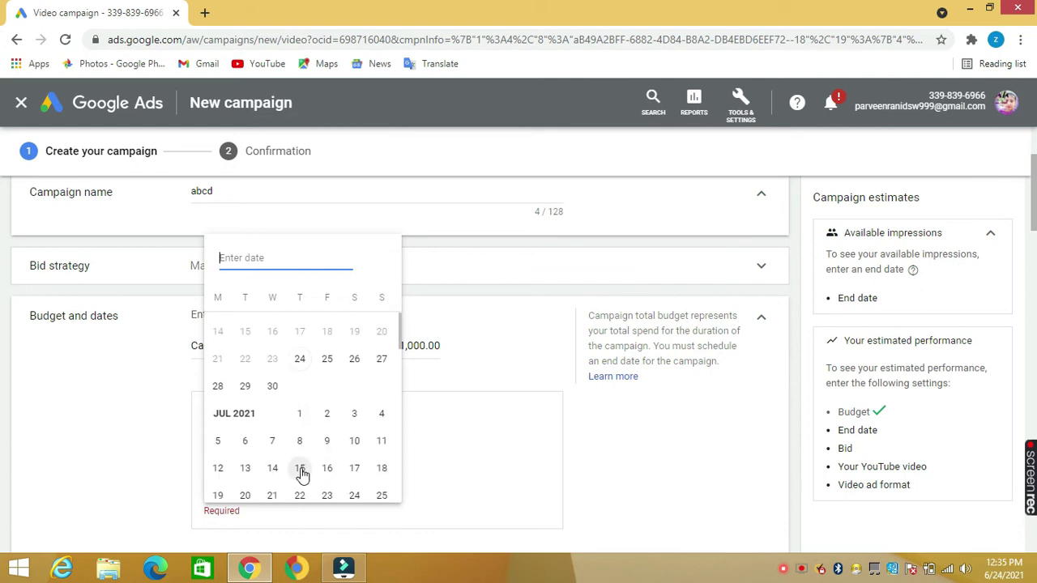
left_click(219, 470)
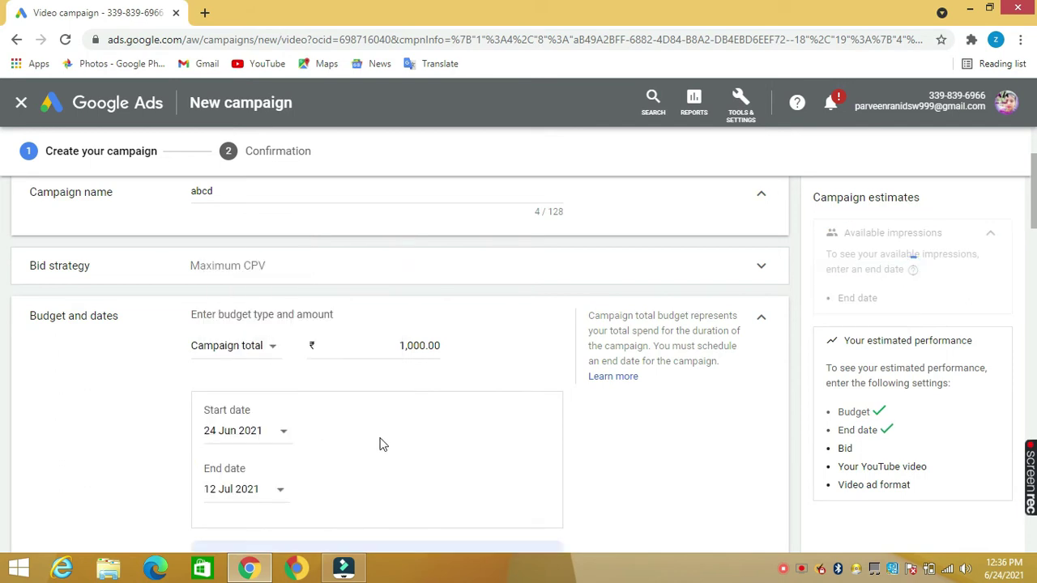
Step: Remove Video partners on the Display Network from the campaign's networks
scroll(379, 442, "down", 2)
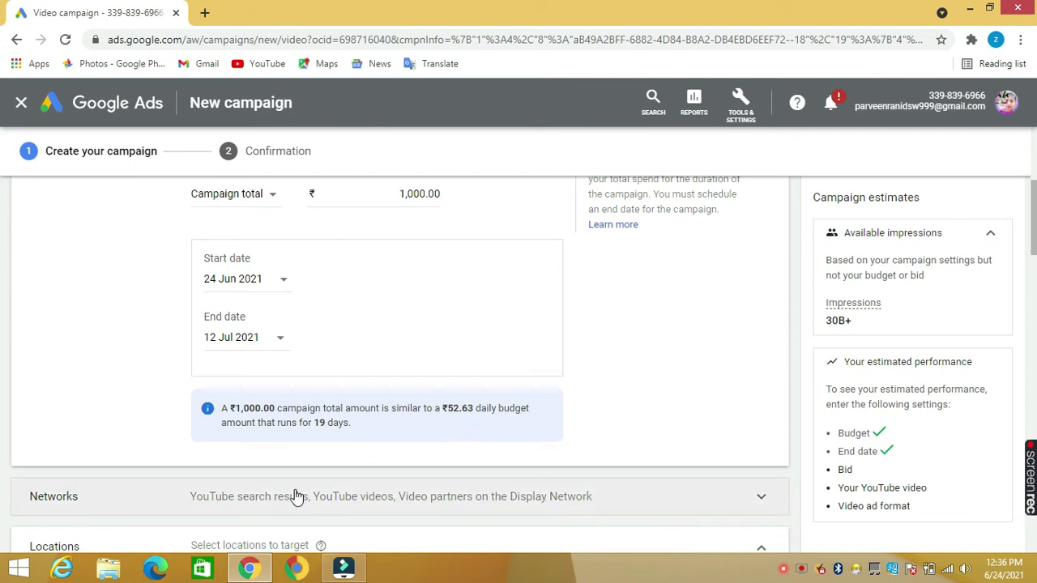
left_click(752, 500)
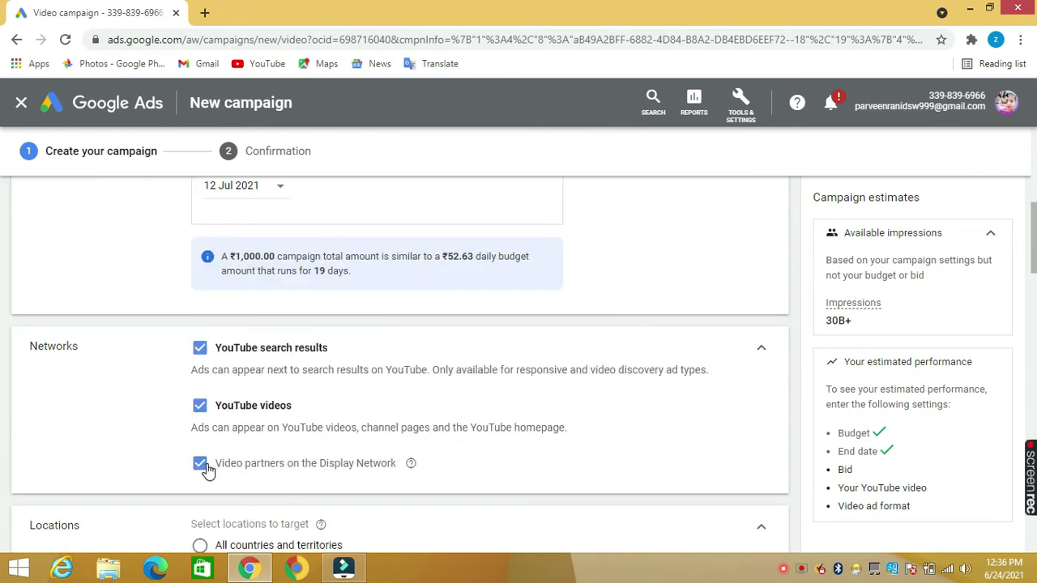
left_click(202, 467)
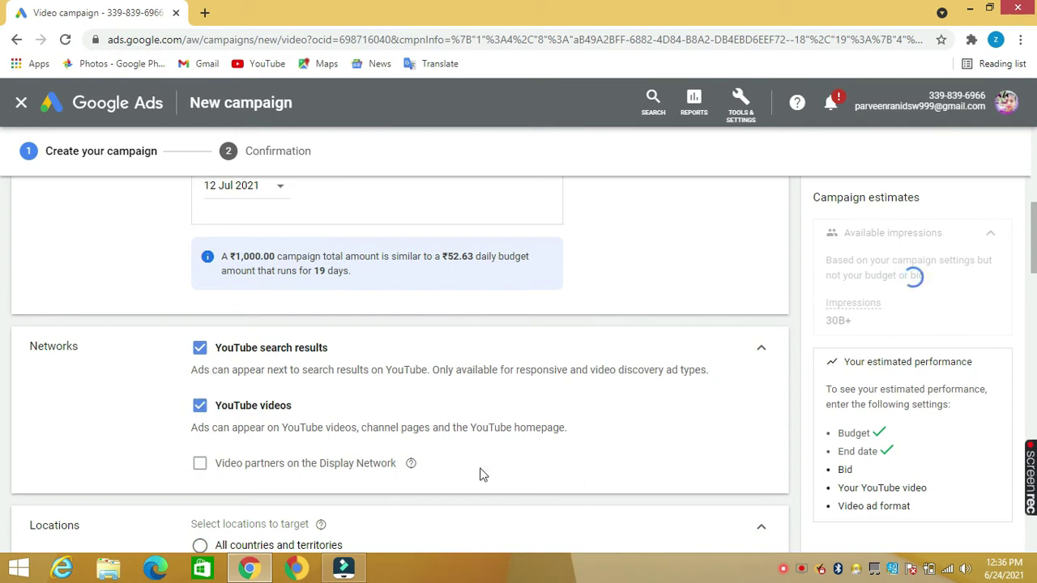
Step: Review the campaign's location and language targeting and the available inventory types
scroll(662, 482, "down", 1)
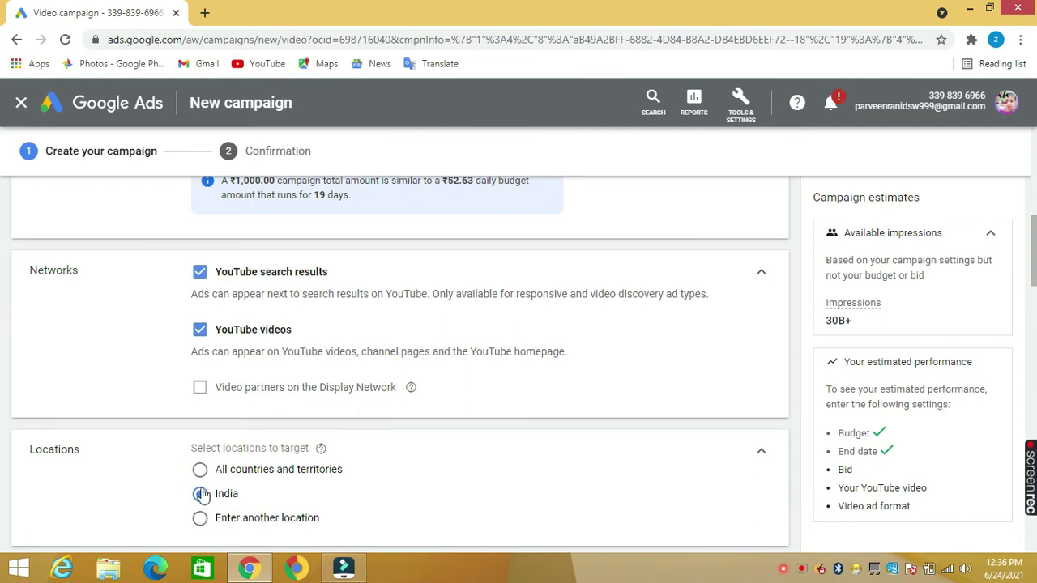
scroll(657, 440, "down", 2)
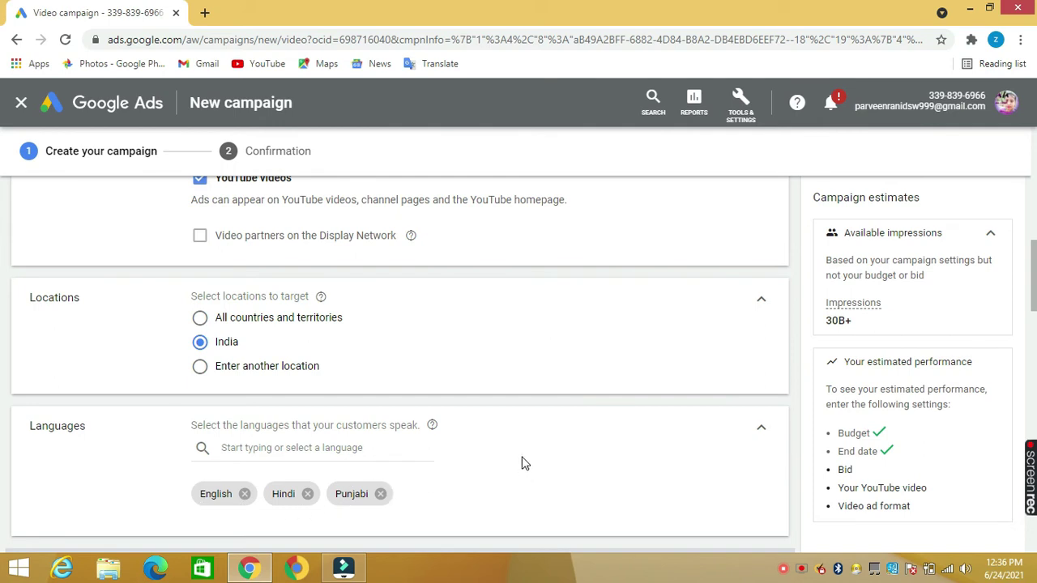
scroll(530, 453, "down", 1)
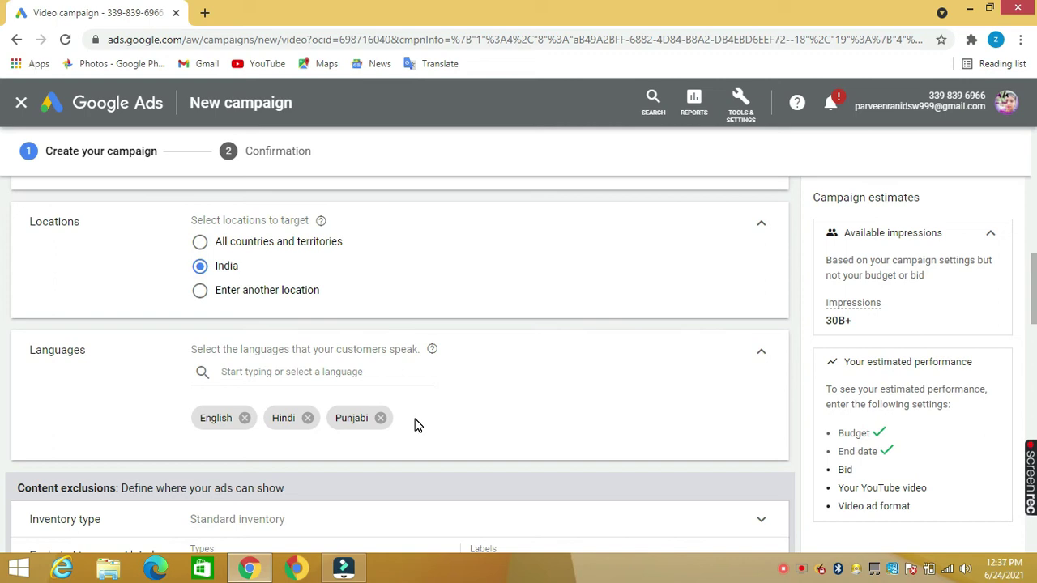
scroll(489, 414, "down", 1)
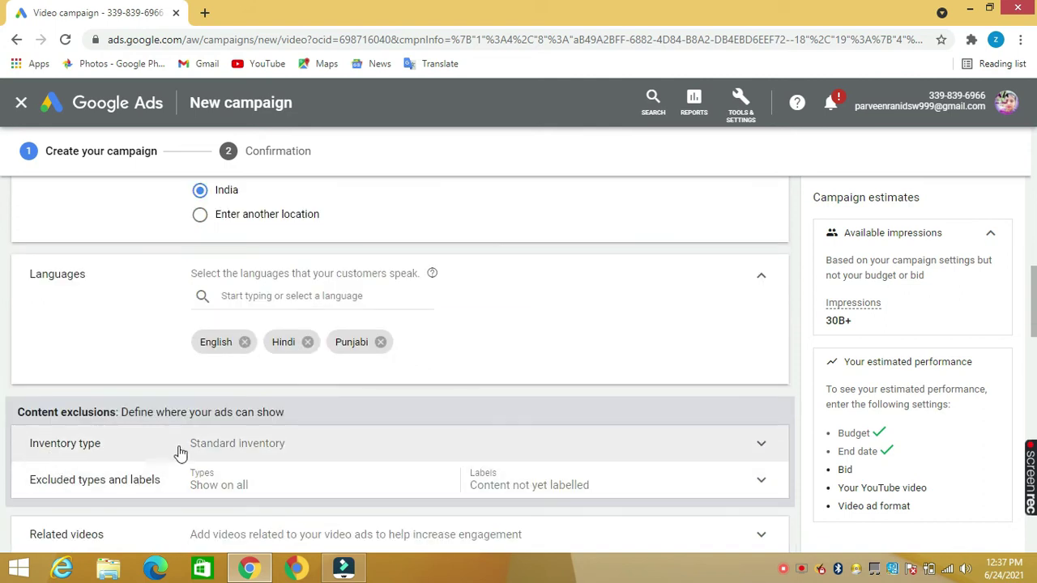
left_click(761, 447)
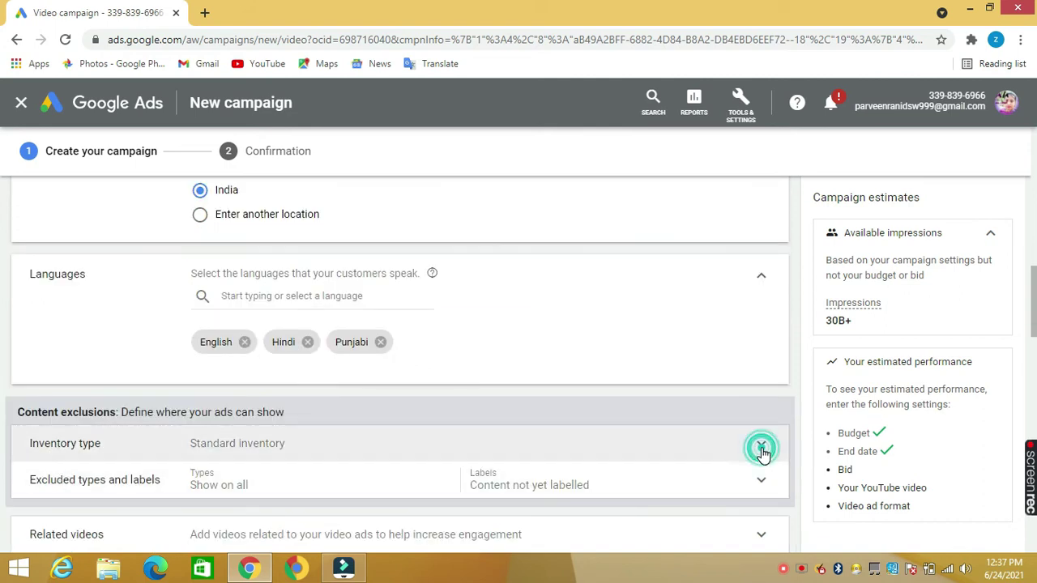
scroll(750, 452, "down", 2)
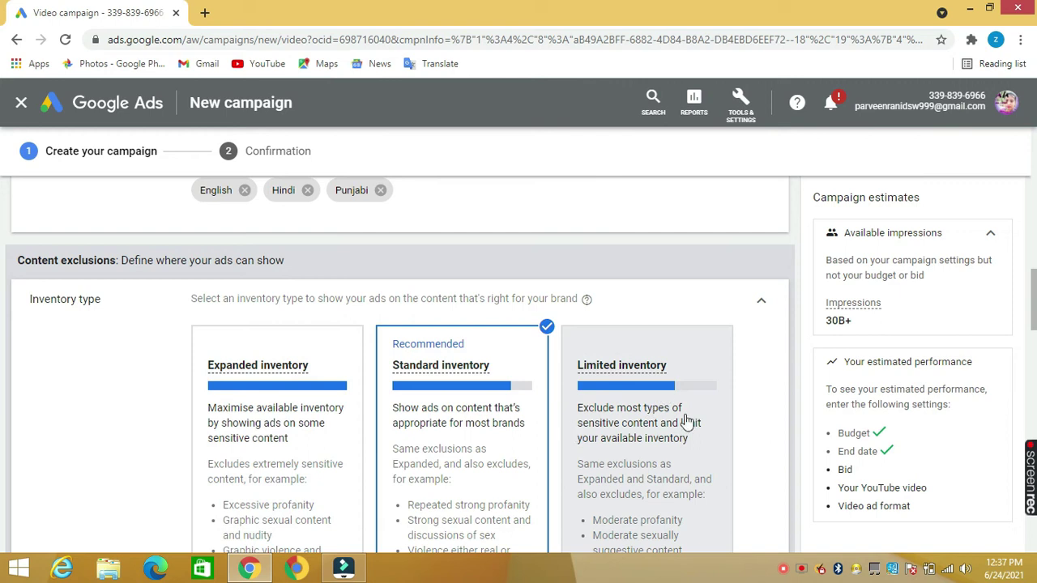
left_click(762, 302)
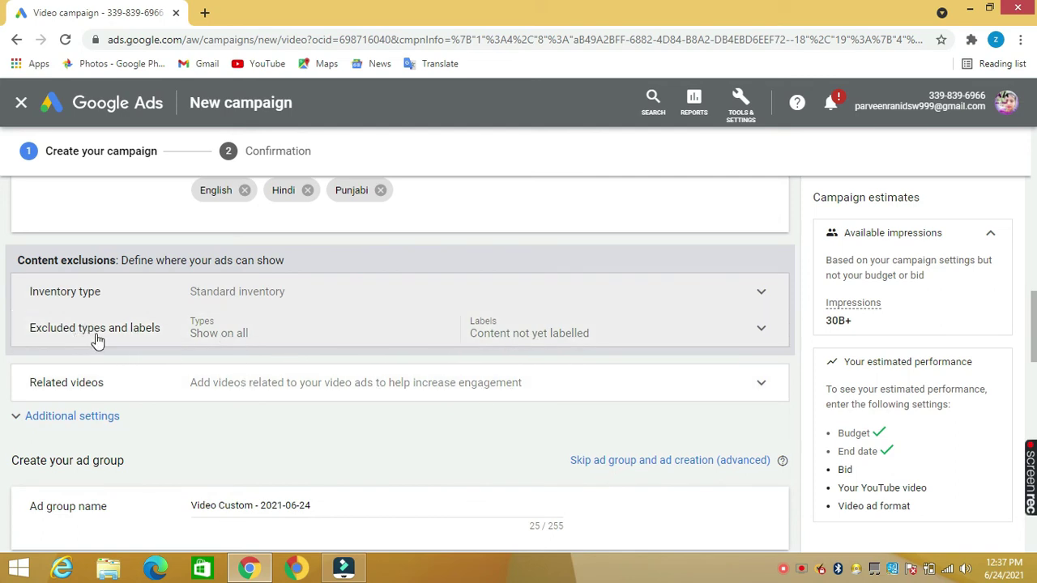
Step: Exclude embedded YouTube videos from the content types where the ads can show
left_click(758, 337)
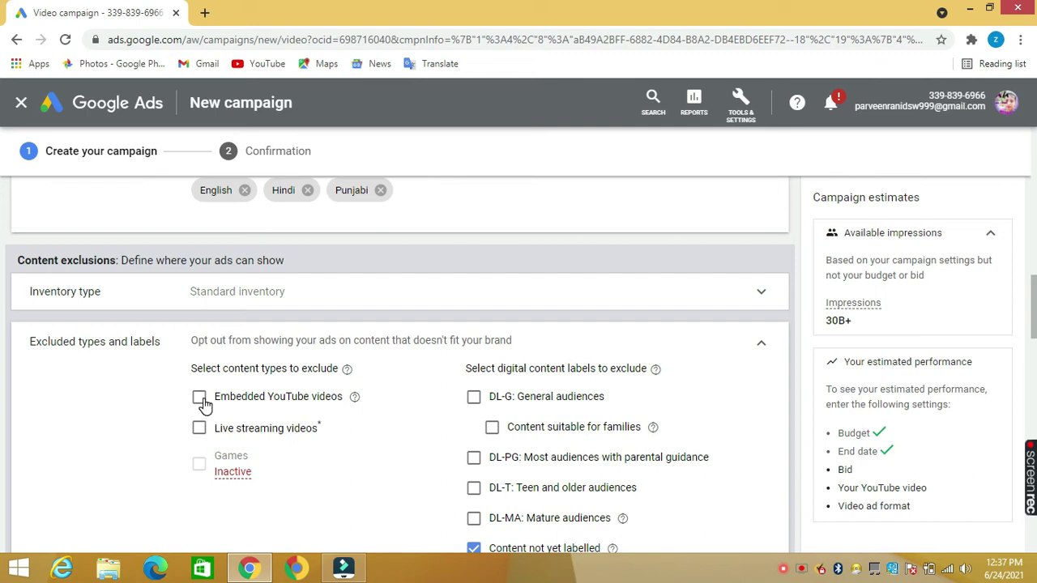
left_click(199, 398)
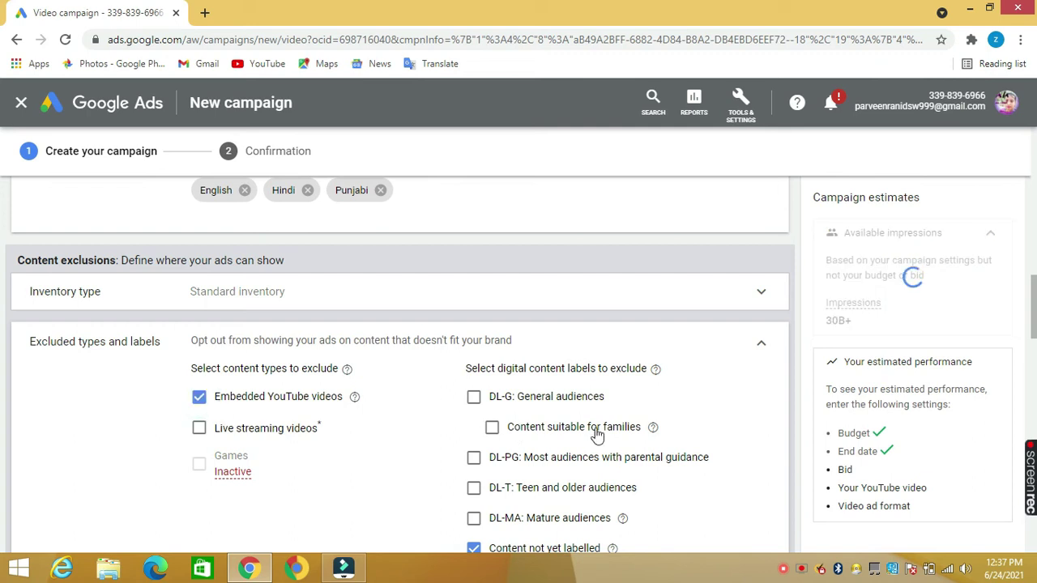
scroll(602, 437, "down", 1)
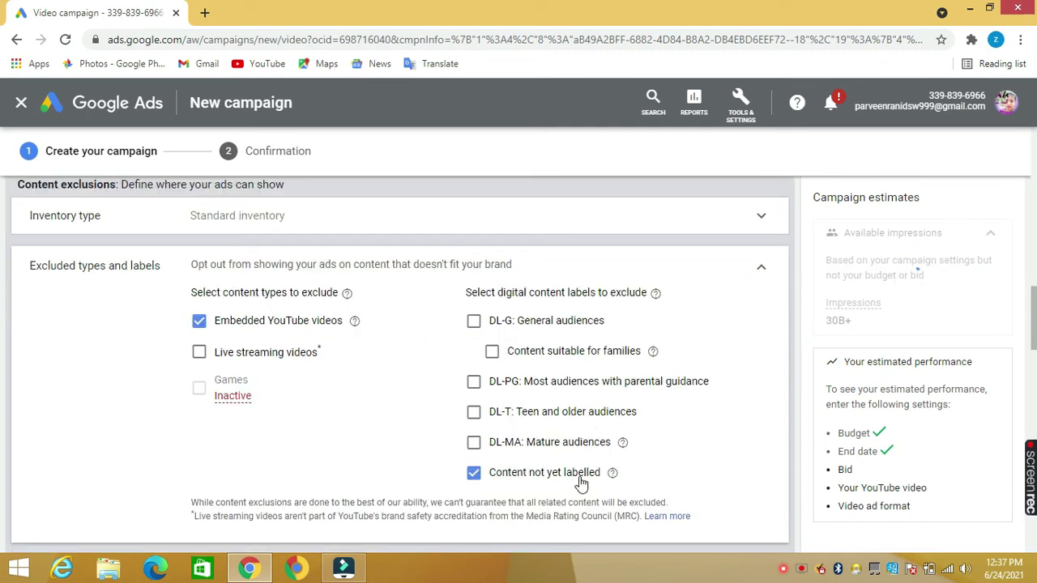
left_click(763, 270)
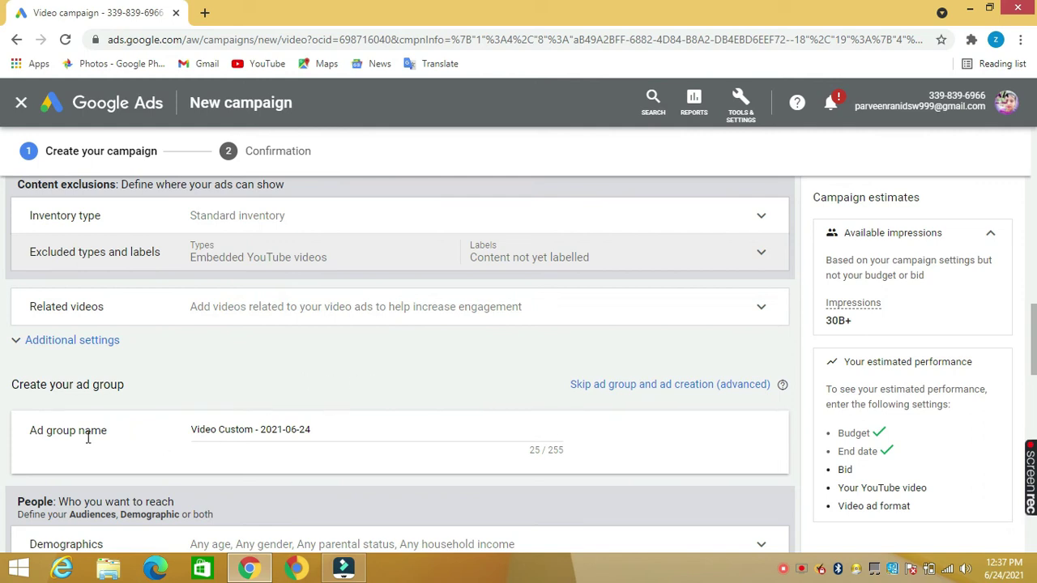
Step: Replace the default ad group name with abcd
left_click_drag(319, 430, 213, 432)
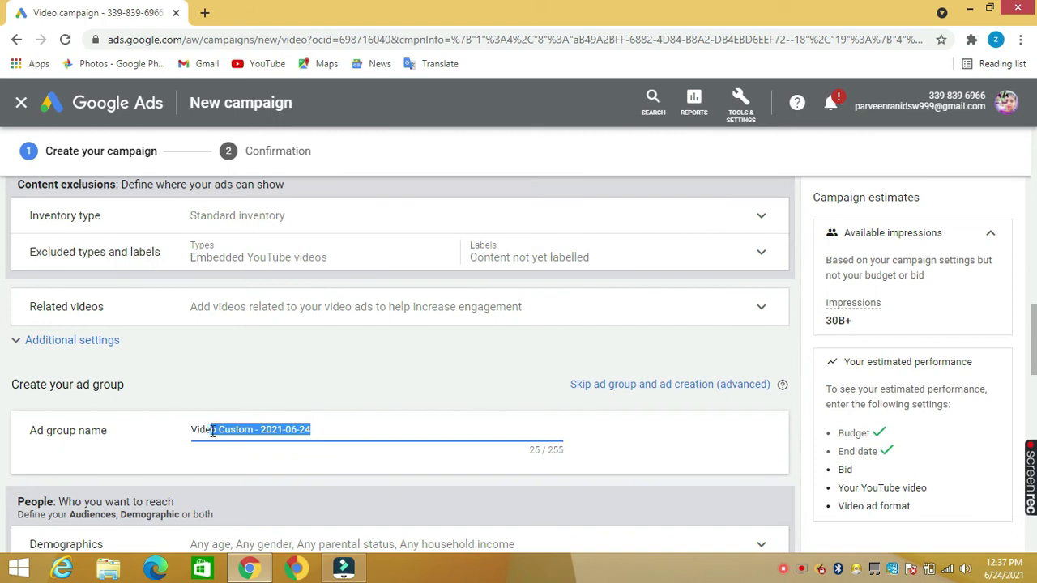
type("obcd")
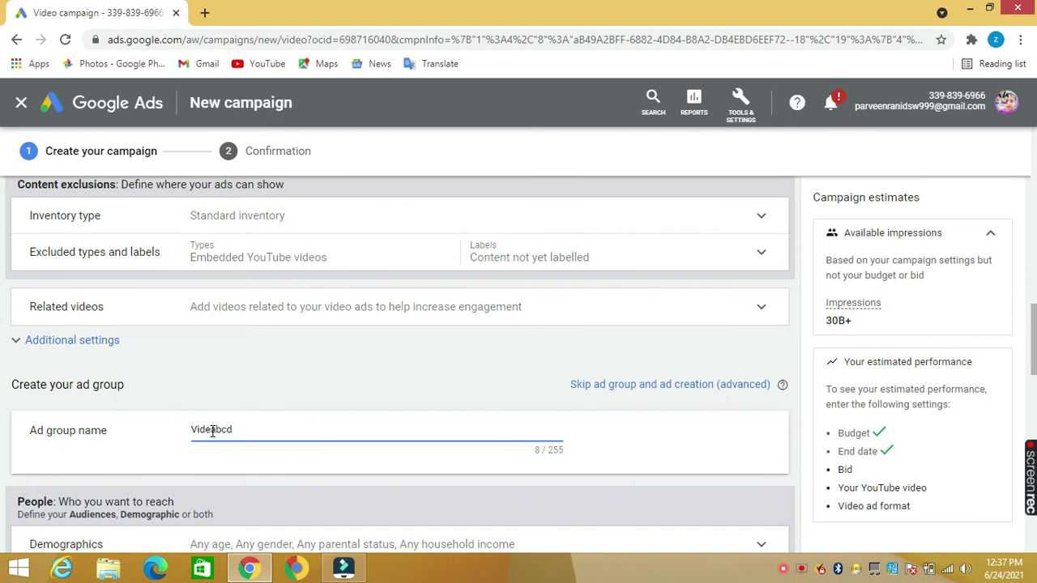
key("BackSpace")
key("ctrl+a")
key("BackSpace")
type("a")
scroll(388, 486, "down", 1)
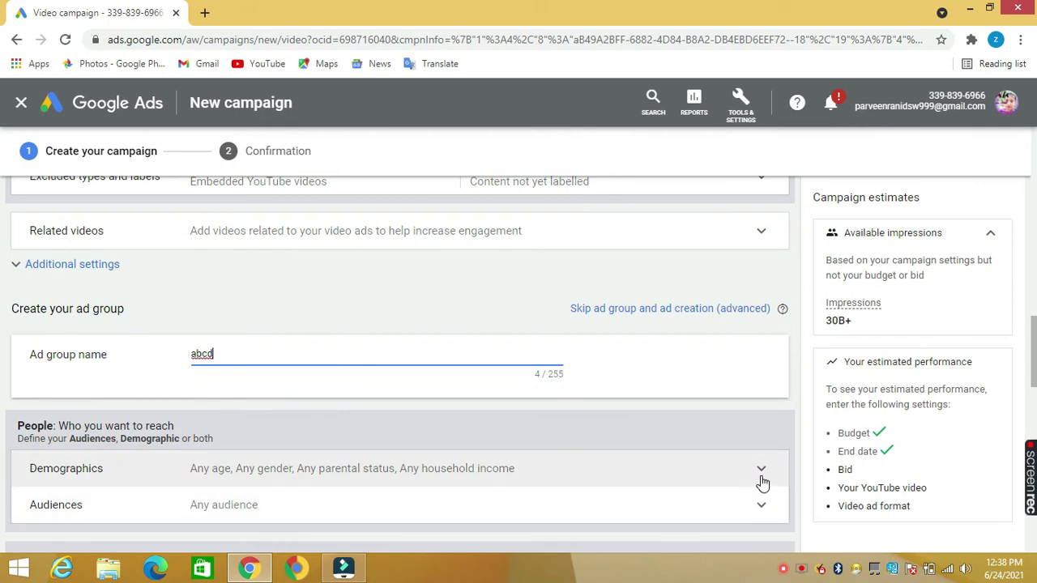
Step: Expand the ad group's demographic targeting and review the gender, age, parental status and household income options
left_click(760, 469)
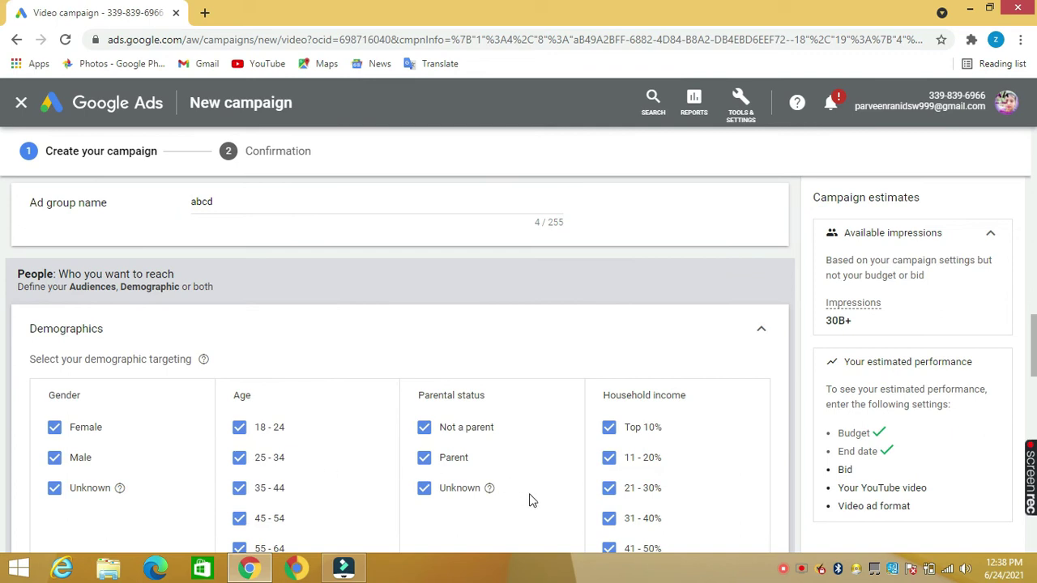
scroll(567, 490, "down", 2)
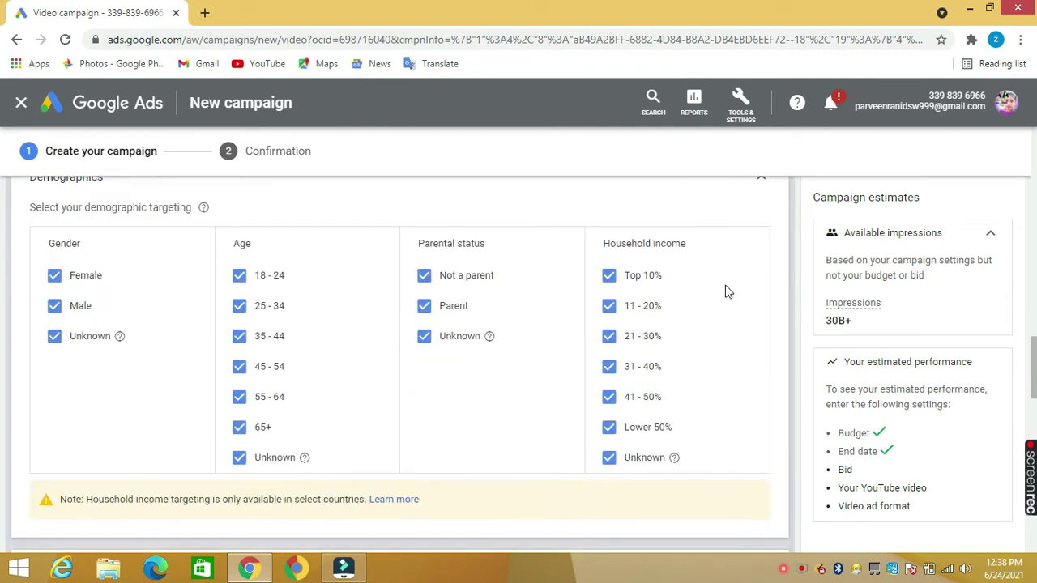
Step: Target the Mobile Phones in-market audience in the ad group's audience targeting
scroll(731, 284, "up", 1)
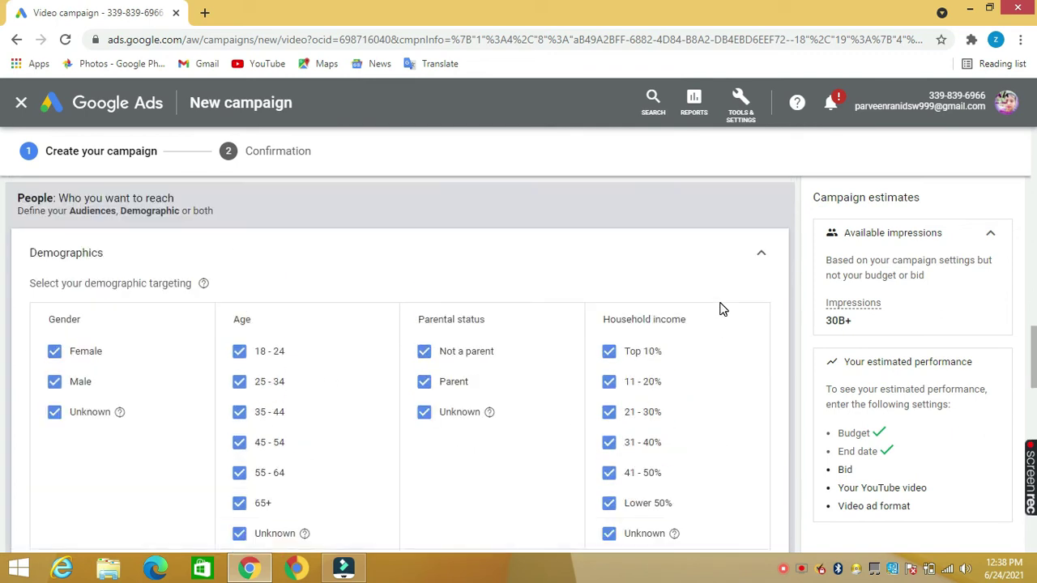
left_click(762, 258)
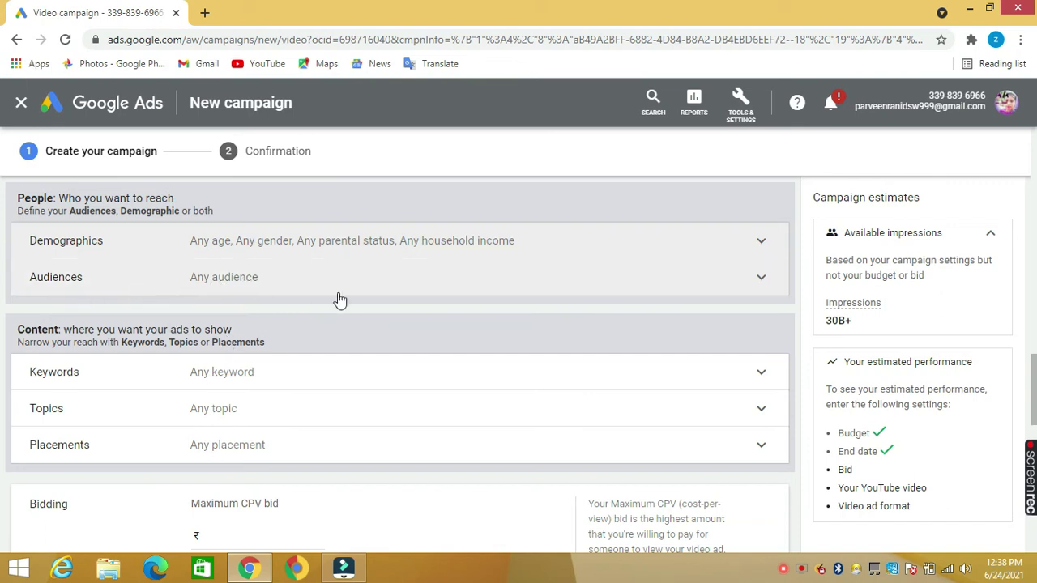
left_click(761, 279)
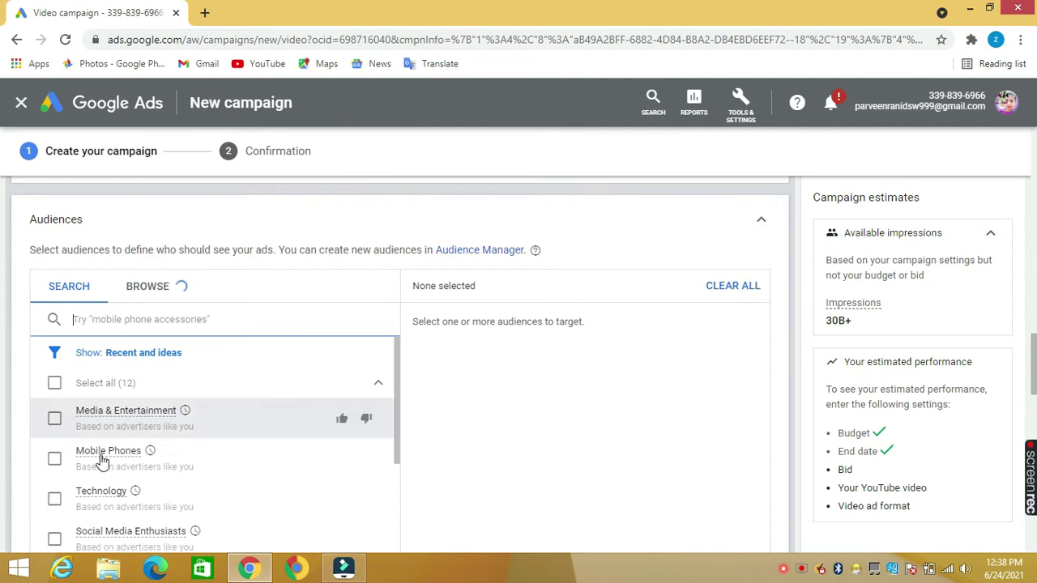
scroll(73, 460, "down", 2)
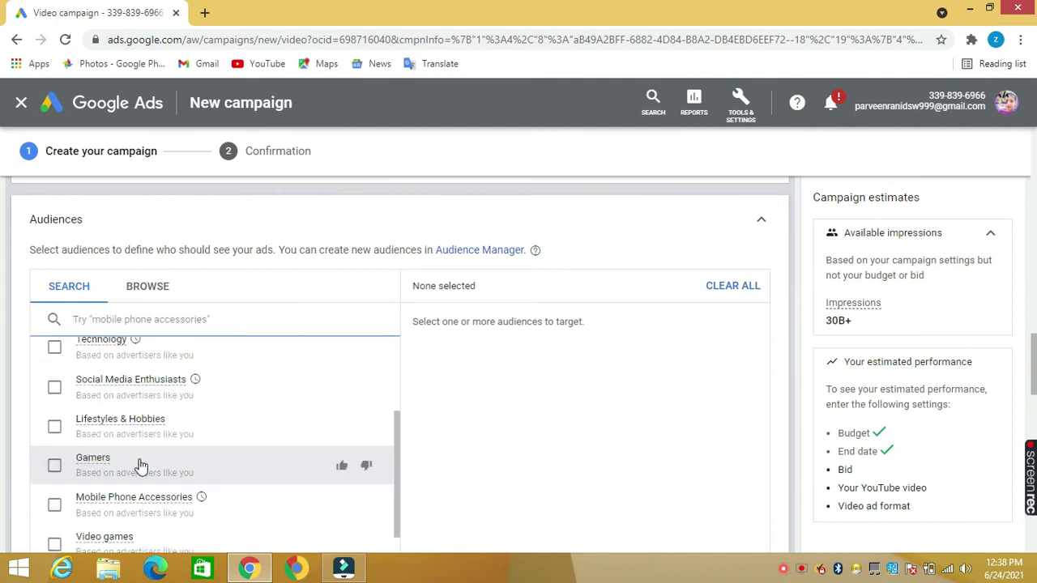
scroll(127, 460, "up", 1)
left_click(54, 383)
left_click(145, 404)
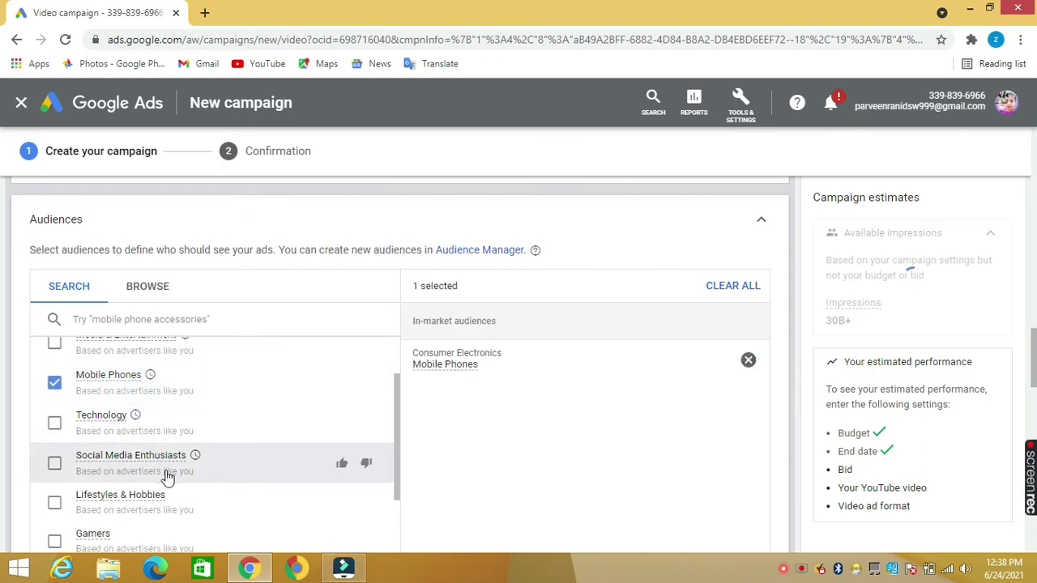
scroll(185, 503, "down", 1)
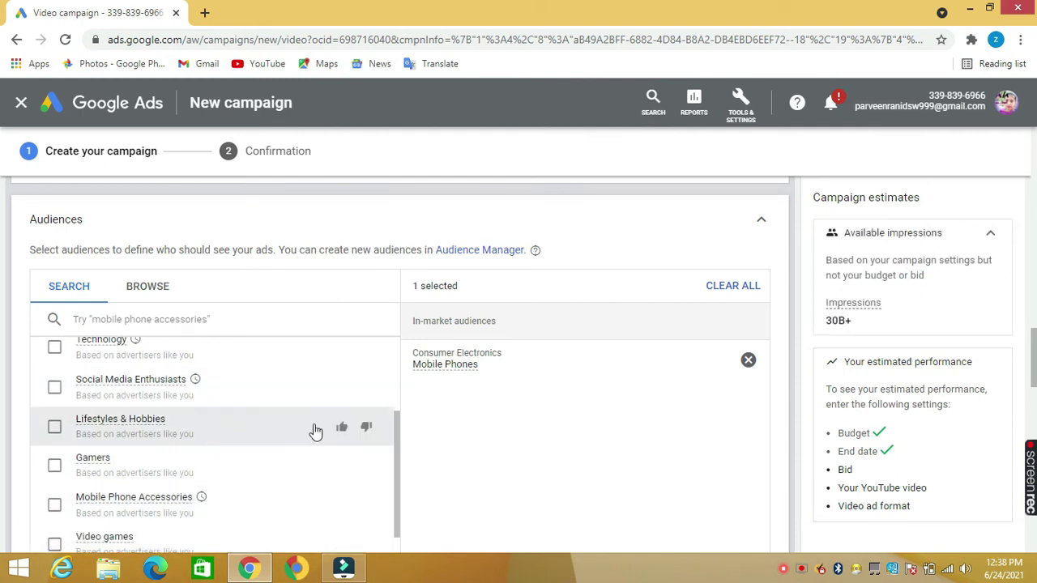
left_click(762, 225)
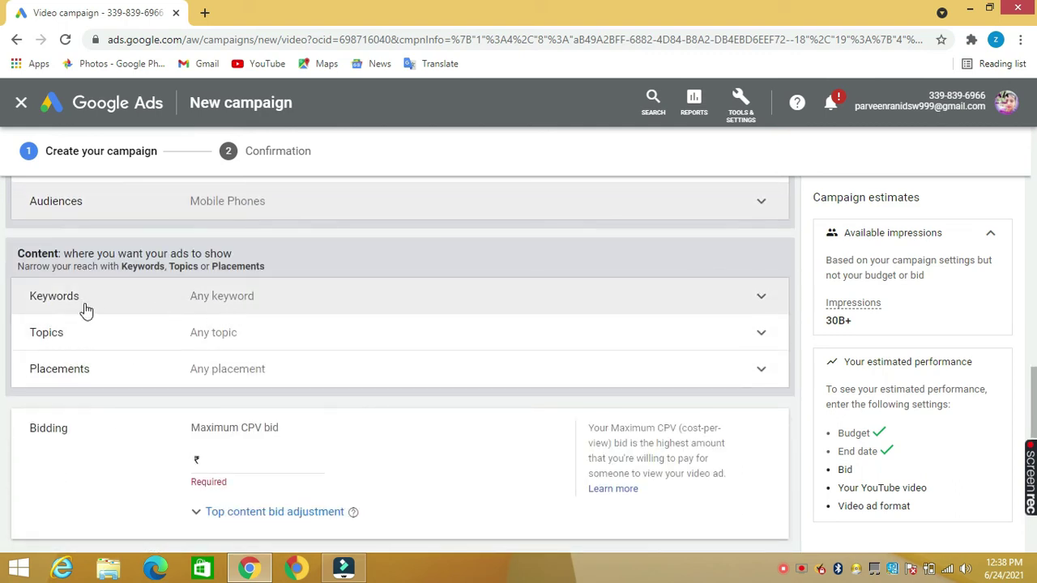
Step: Get keyword ideas for youtube and add "youtube.com on youtube" and "youtube" to the ad group's keywords
left_click(760, 300)
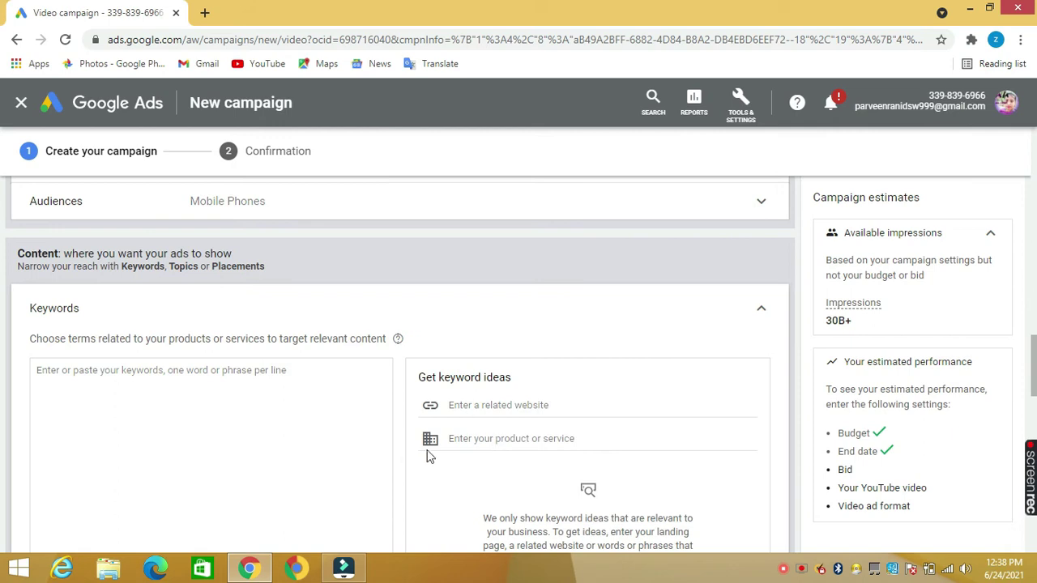
left_click(470, 438)
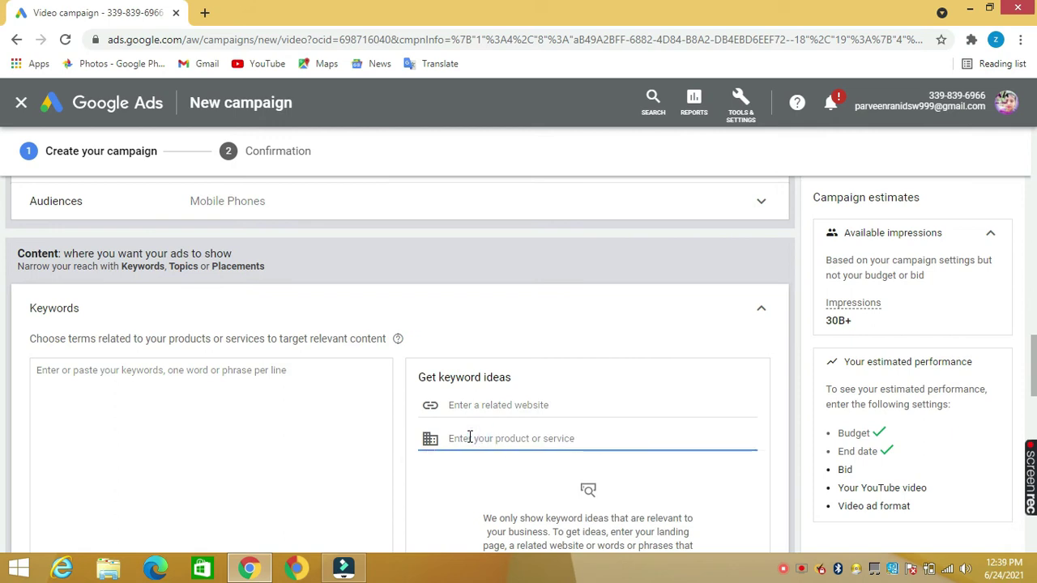
type("yo")
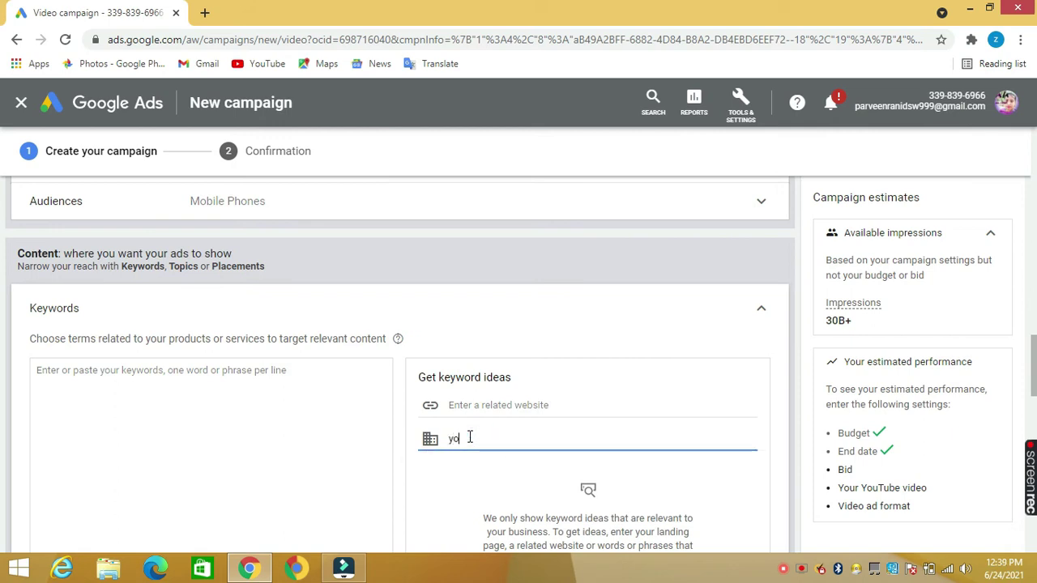
type("utube")
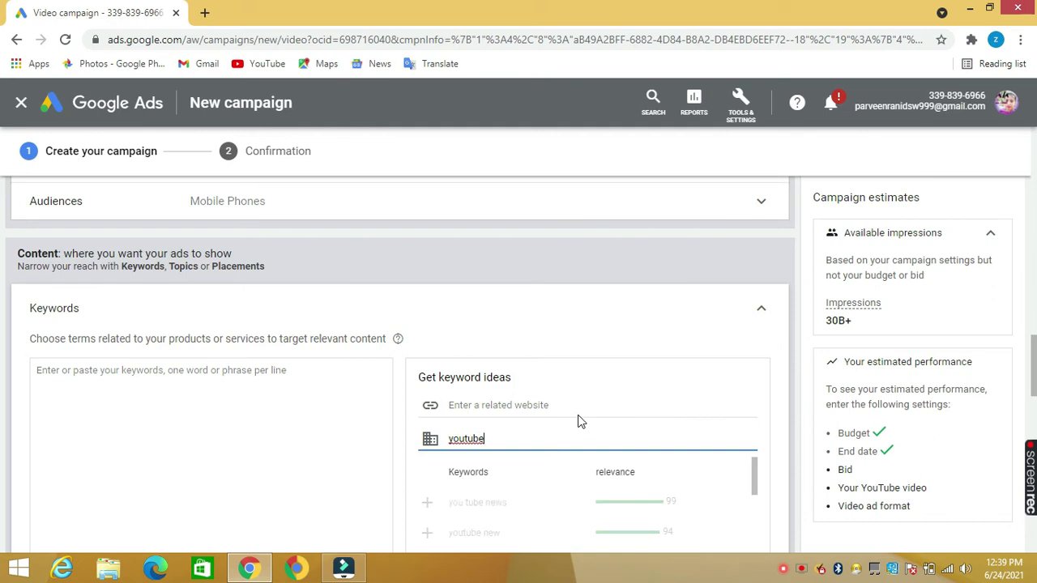
scroll(579, 414, "down", 1)
scroll(580, 421, "down", 2)
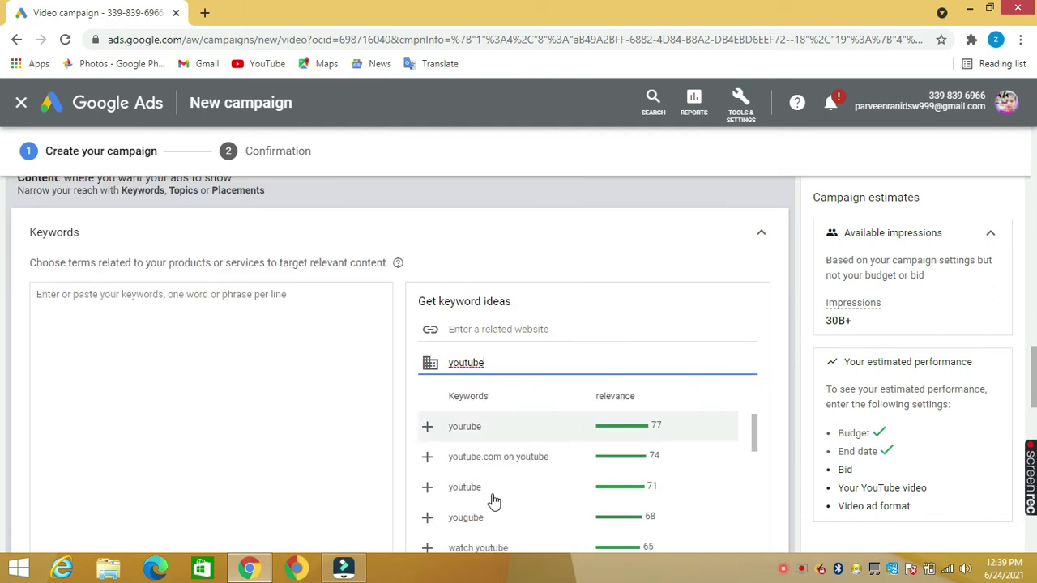
left_click(428, 459)
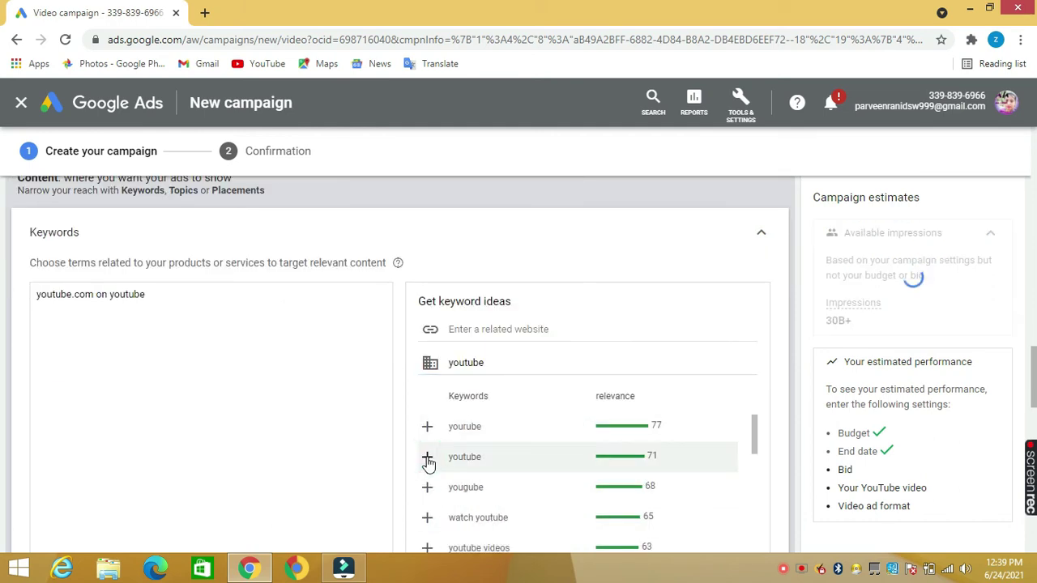
left_click(428, 459)
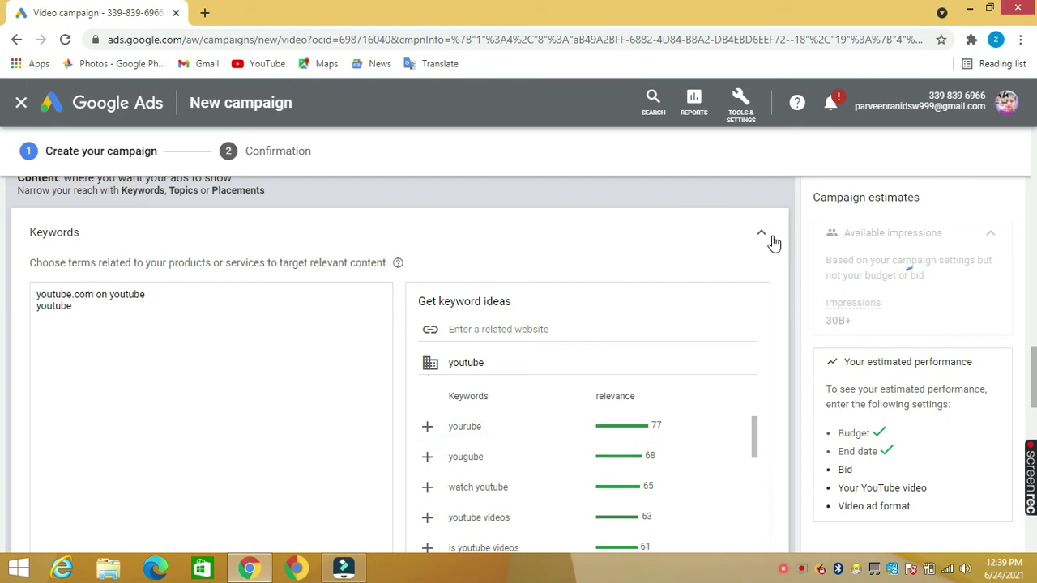
Step: Clear both YouTube keywords from the ad group's keyword targeting and collapse the section
left_click_drag(88, 313, 28, 300)
key("BackSpace")
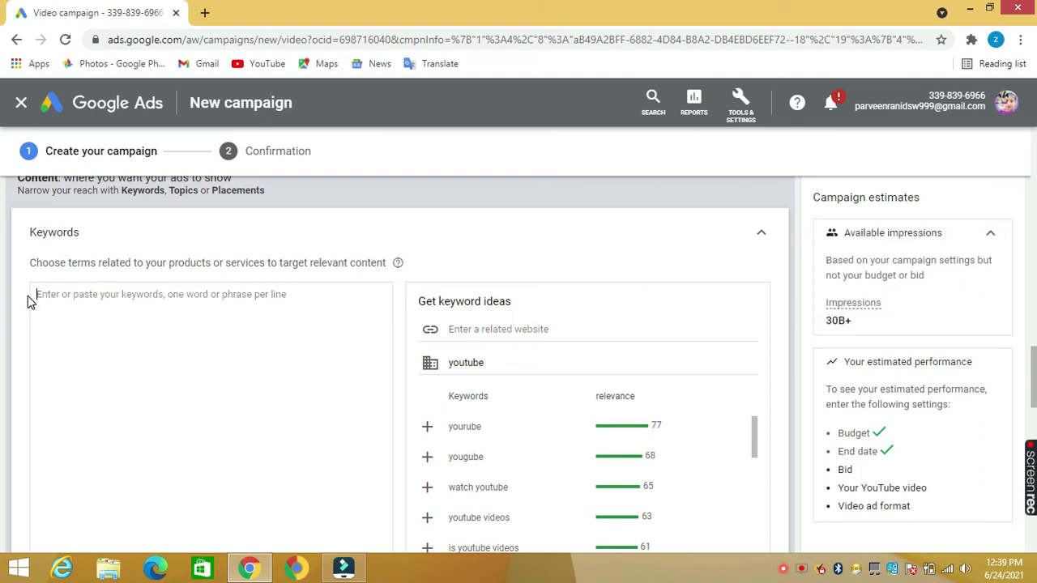
left_click(760, 235)
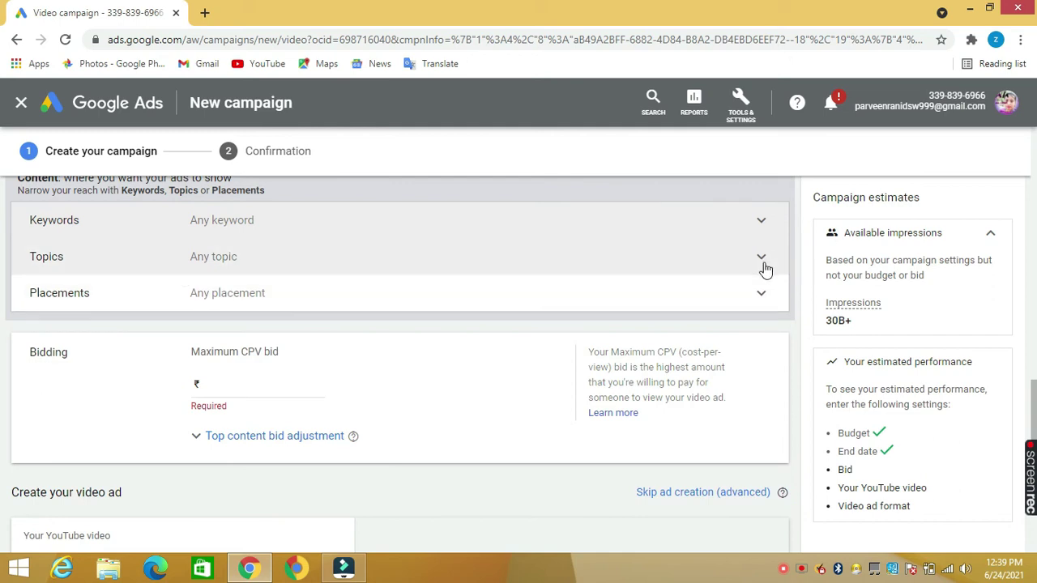
Step: Review the topic categories and the placement types available for the ad group's content targeting
left_click(762, 257)
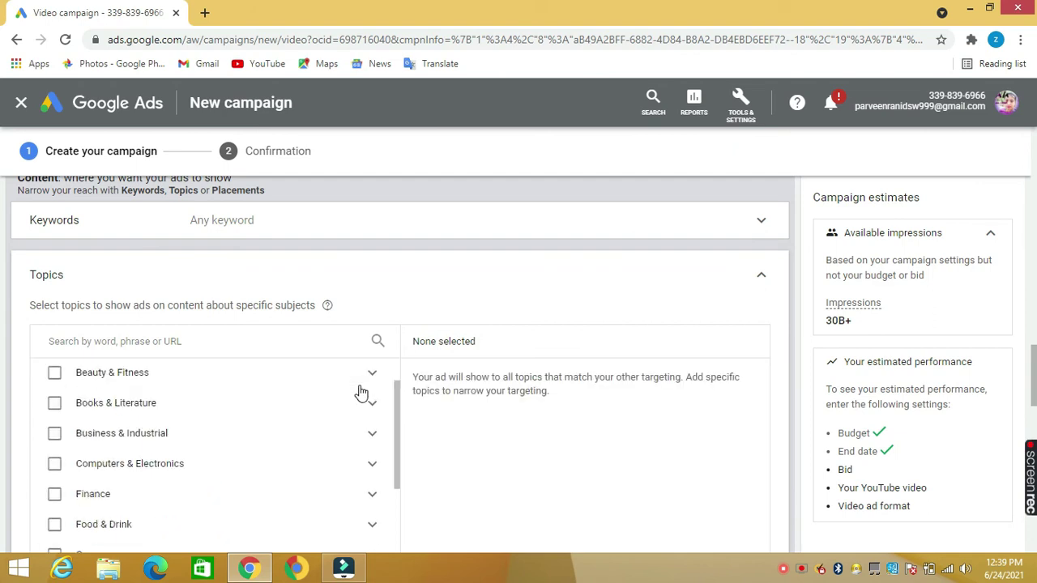
scroll(359, 394, "down", 1)
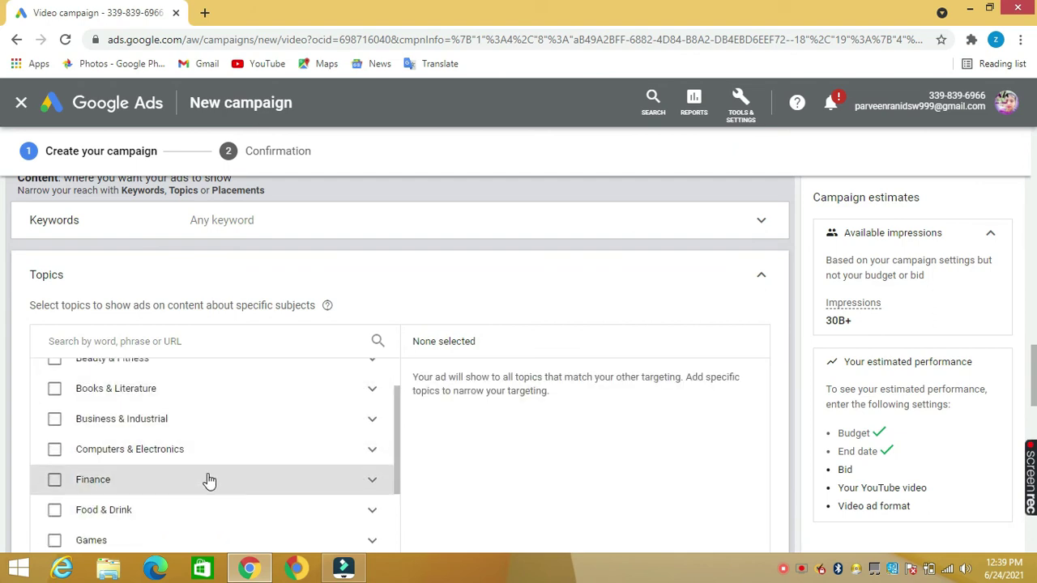
scroll(214, 470, "up", 2)
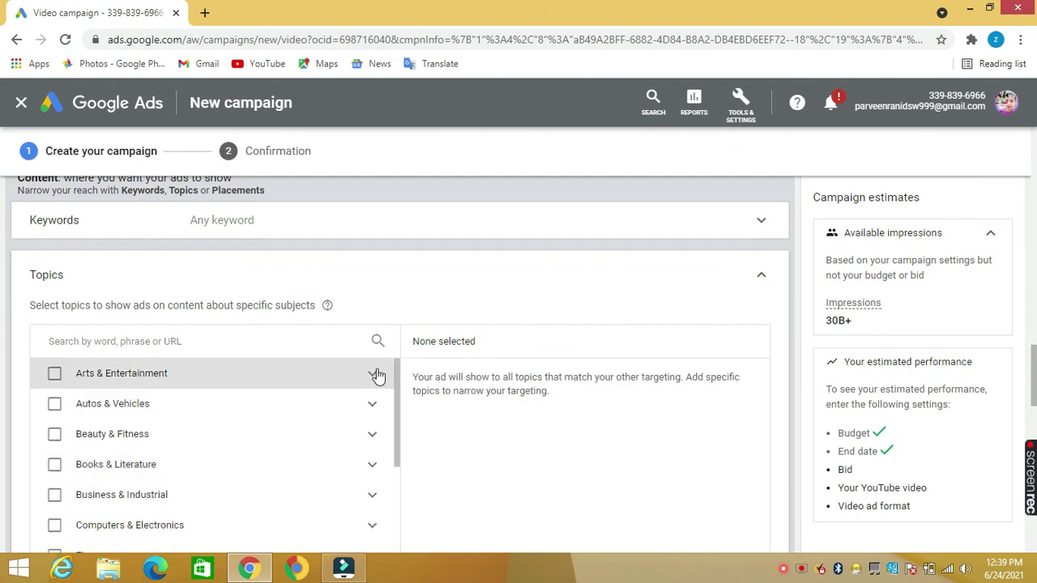
left_click(764, 280)
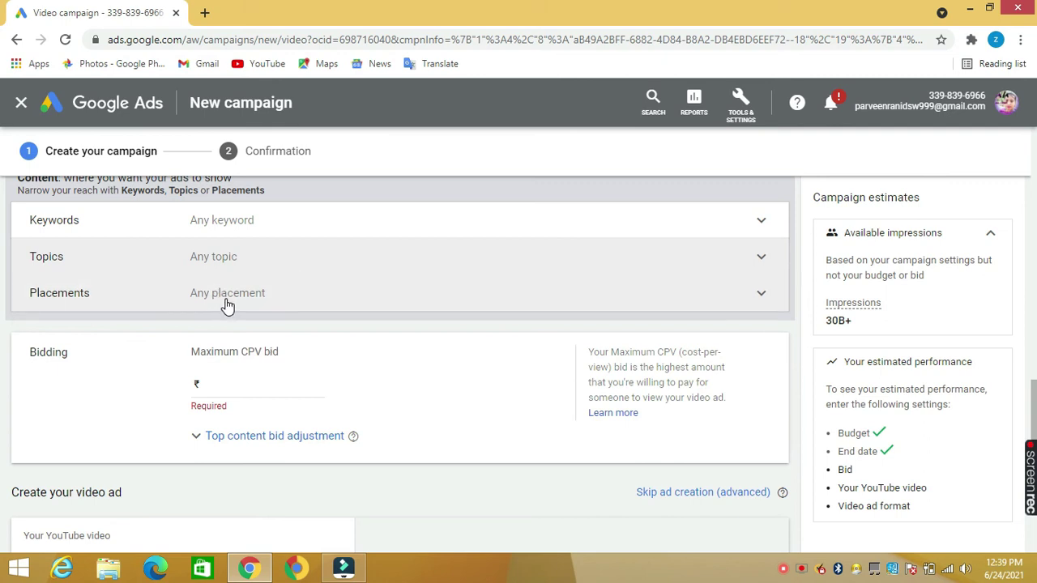
left_click(762, 294)
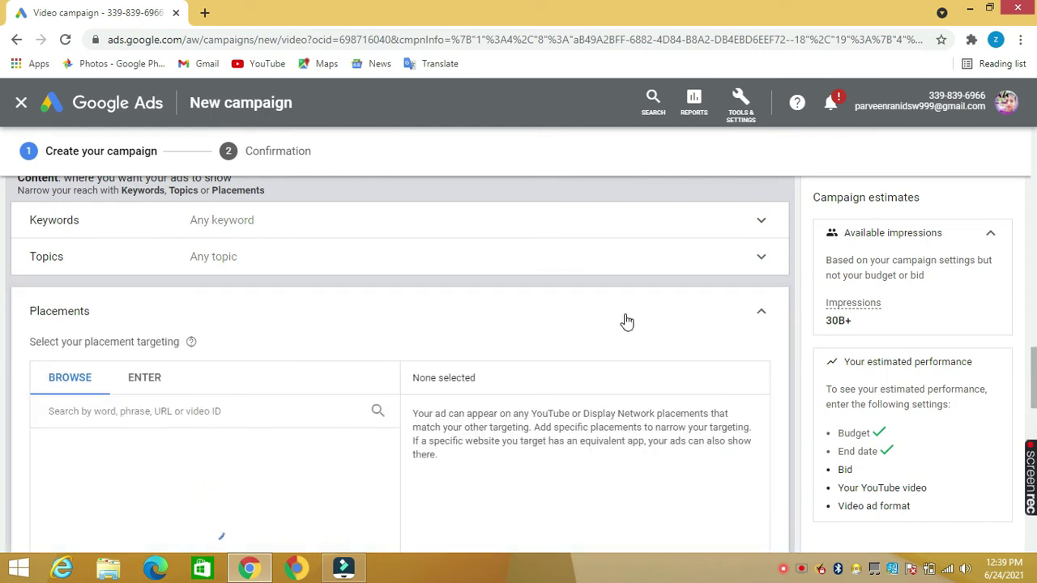
scroll(583, 332, "down", 1)
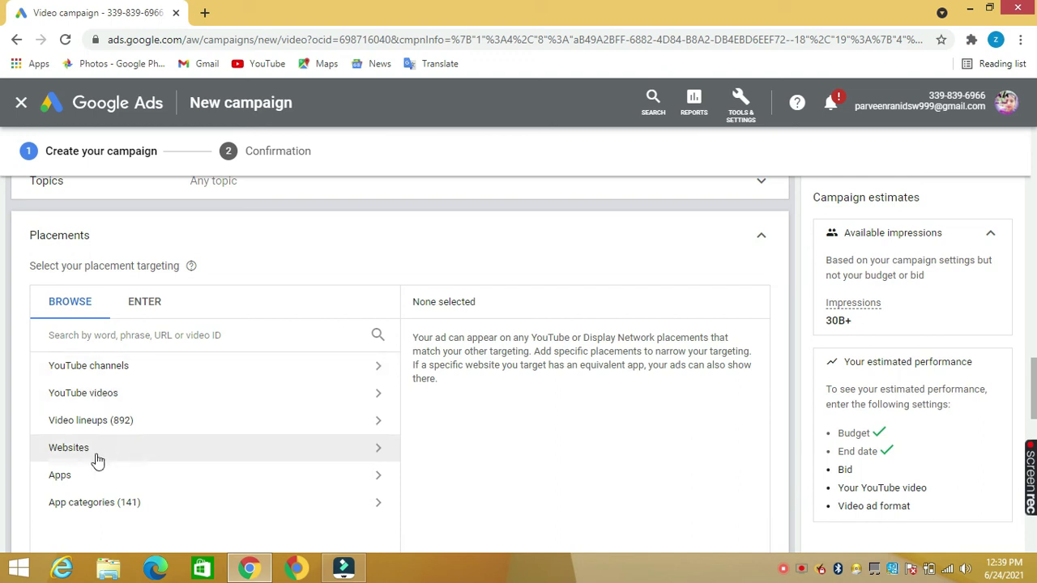
left_click(760, 241)
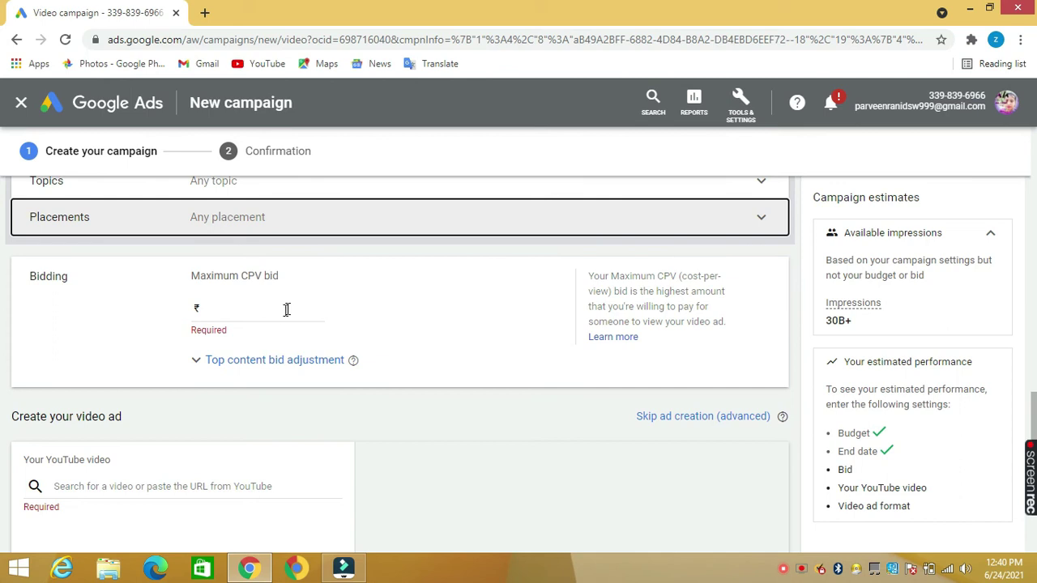
Step: Set the ad group's maximum CPV bid to ₹0.50
left_click(285, 312)
type("0.50")
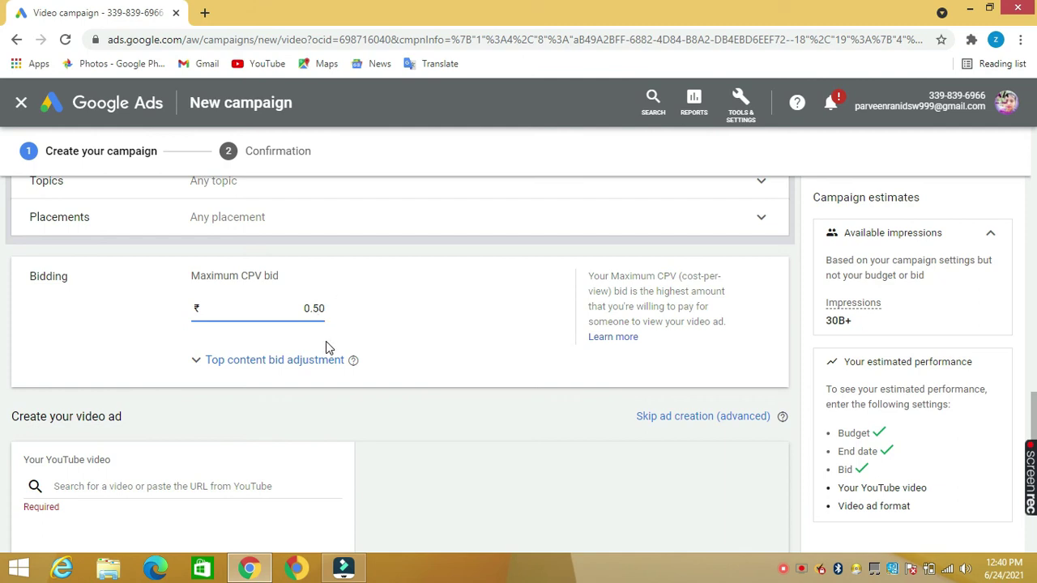
Step: Paste the URL of the deleted WhatsApp chat recovery video as the ad's YouTube video and choose the Video discovery ad format
scroll(395, 445, "down", 1)
scroll(395, 445, "down", 1)
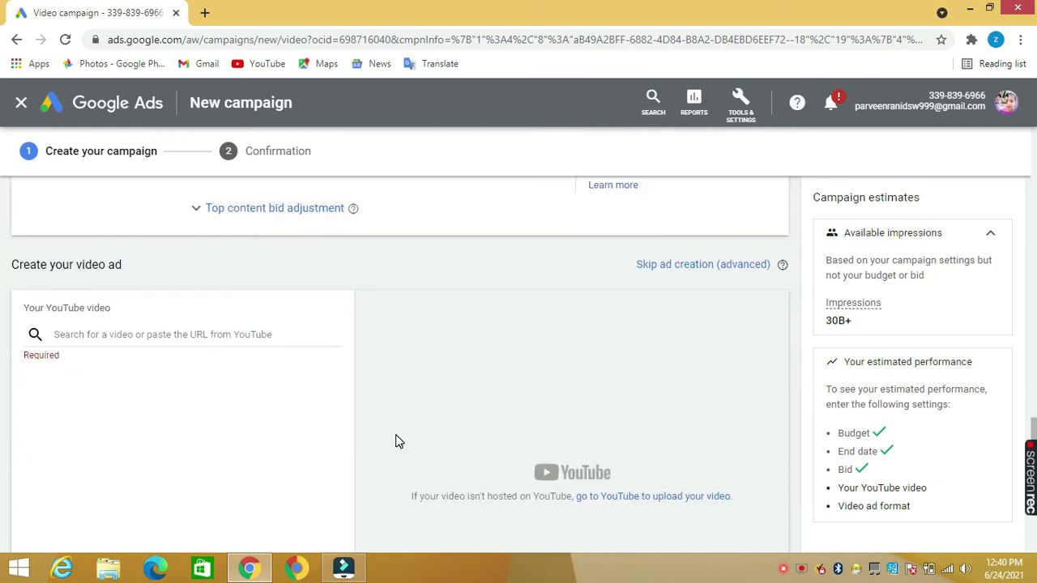
left_click(222, 330)
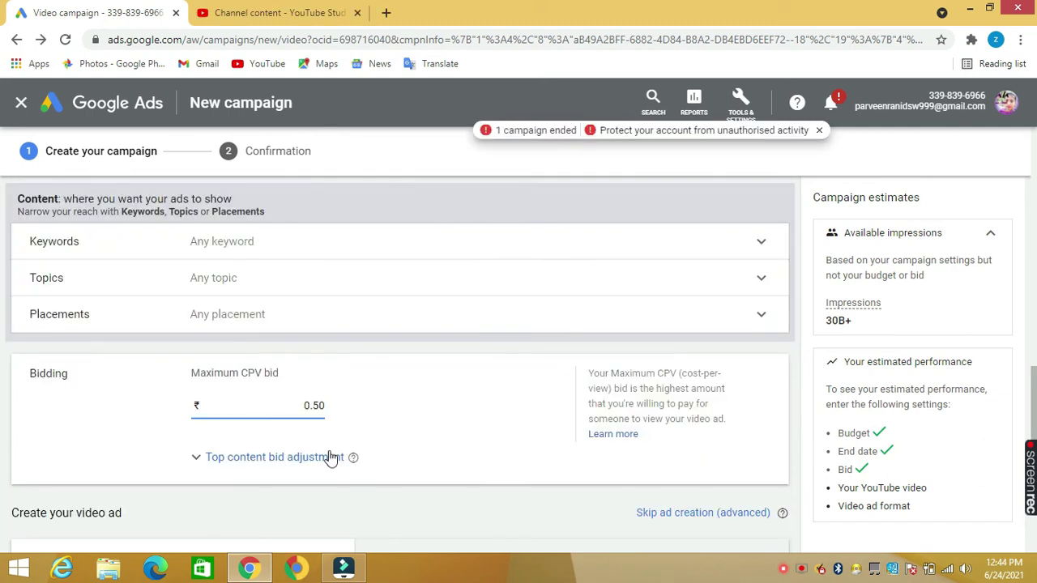
scroll(331, 459, "down", 2)
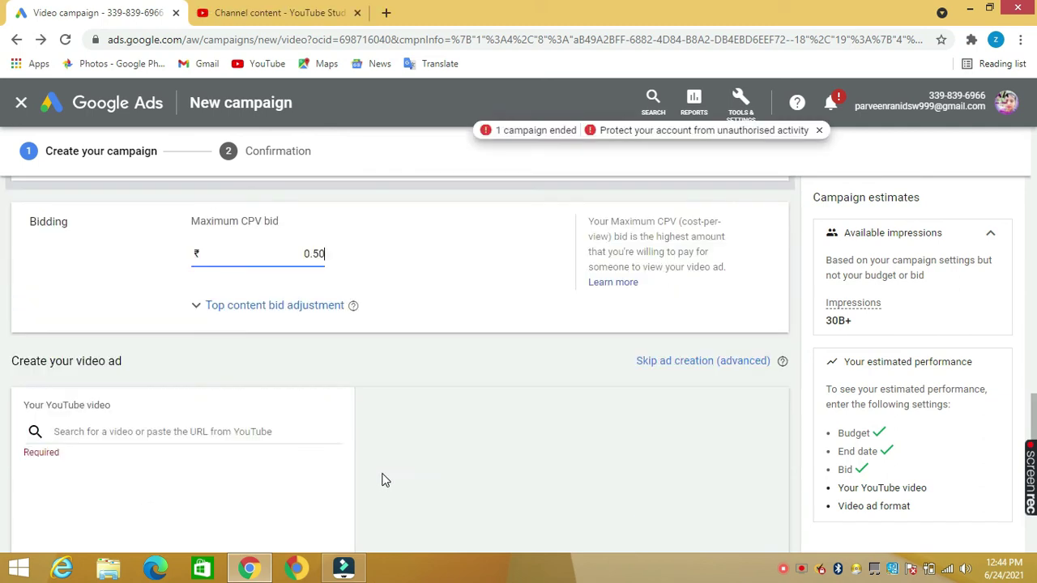
left_click(170, 431)
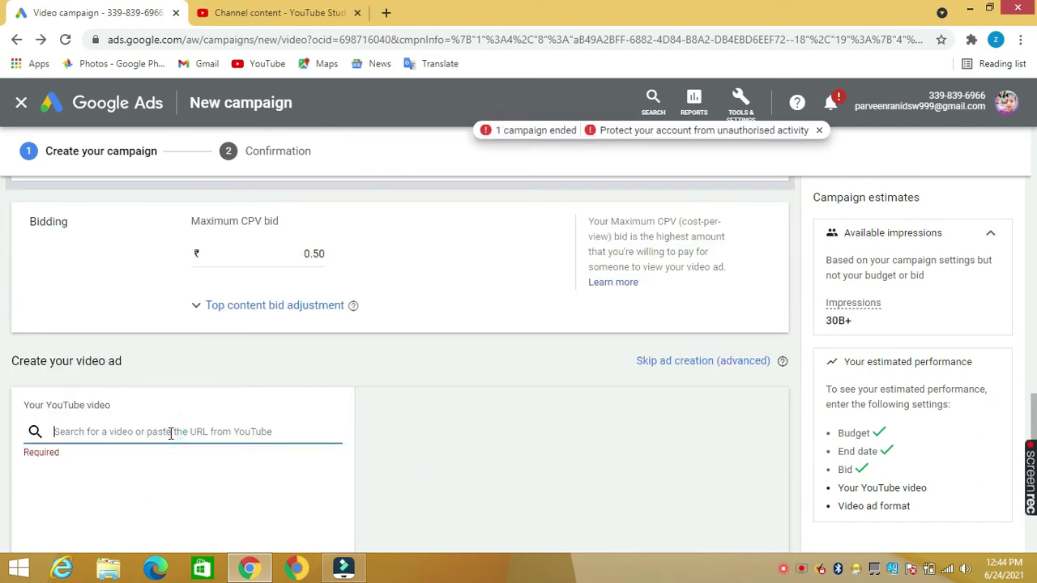
key("ctrl+v")
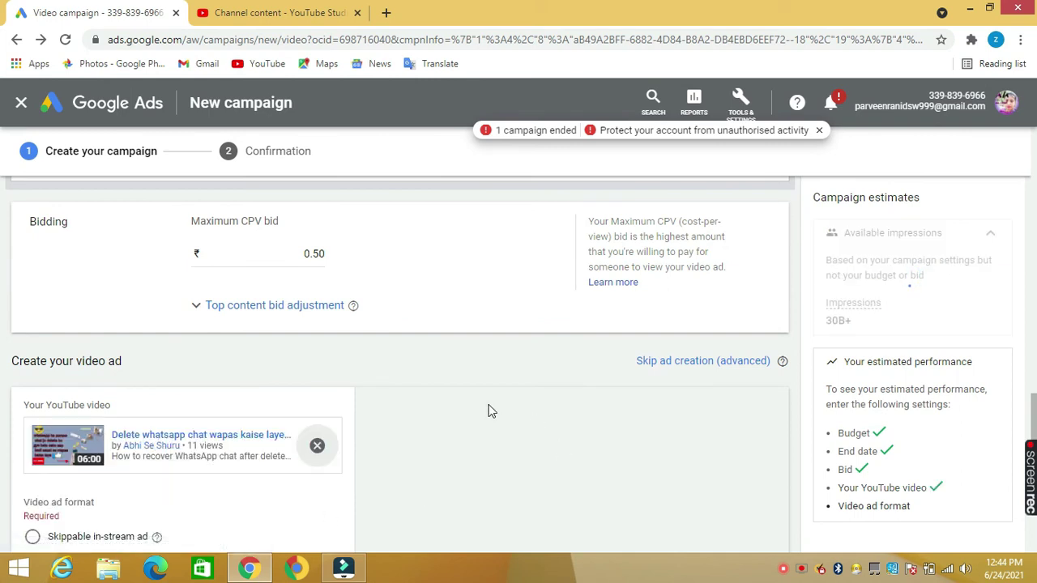
scroll(341, 444, "down", 1)
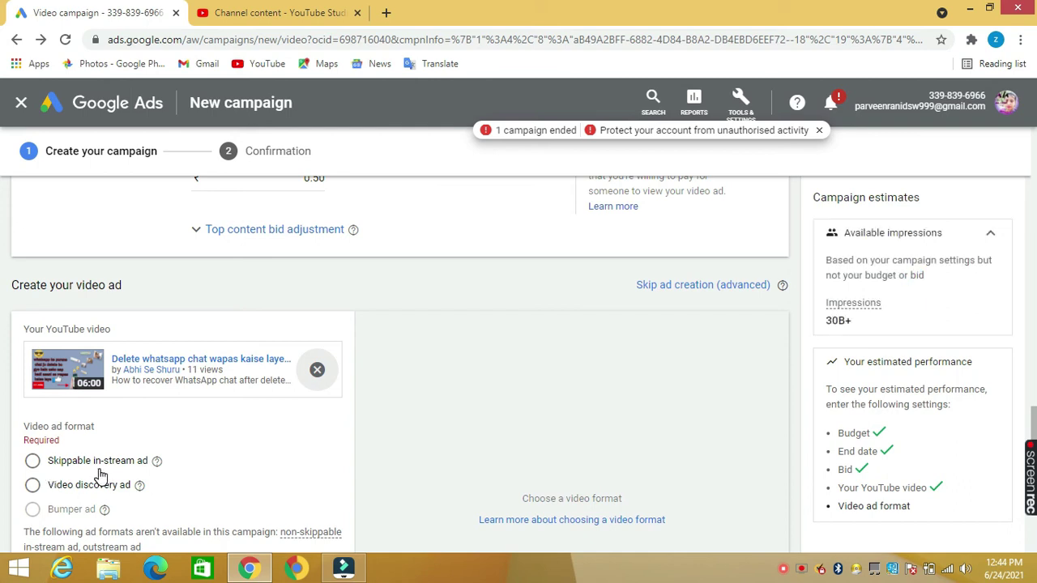
left_click(32, 487)
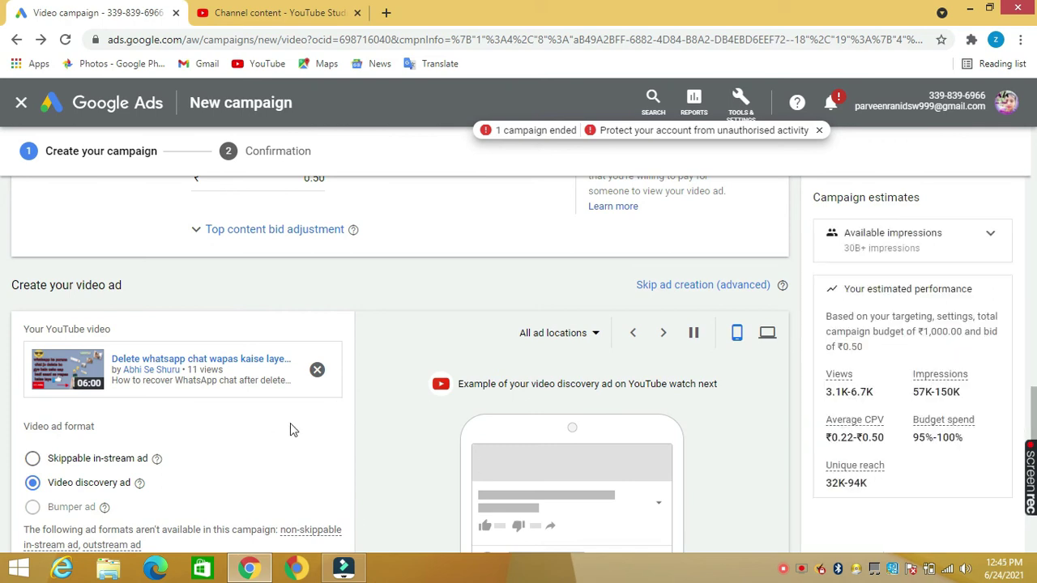
Step: Enter "whatsapp delete chat wapas kaise laye" as the video discovery ad's headline
scroll(290, 423, "down", 3)
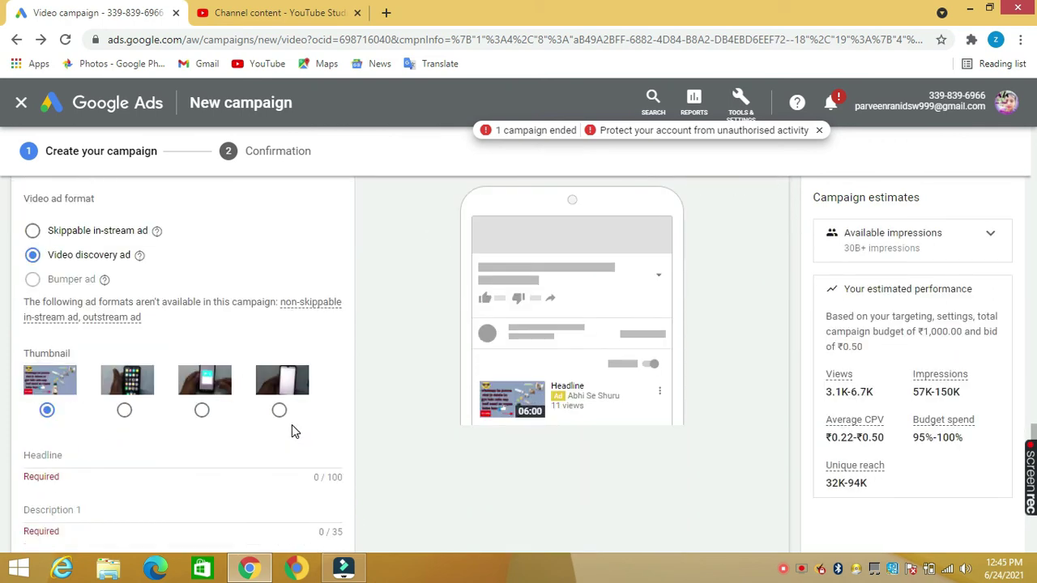
scroll(292, 425, "down", 1)
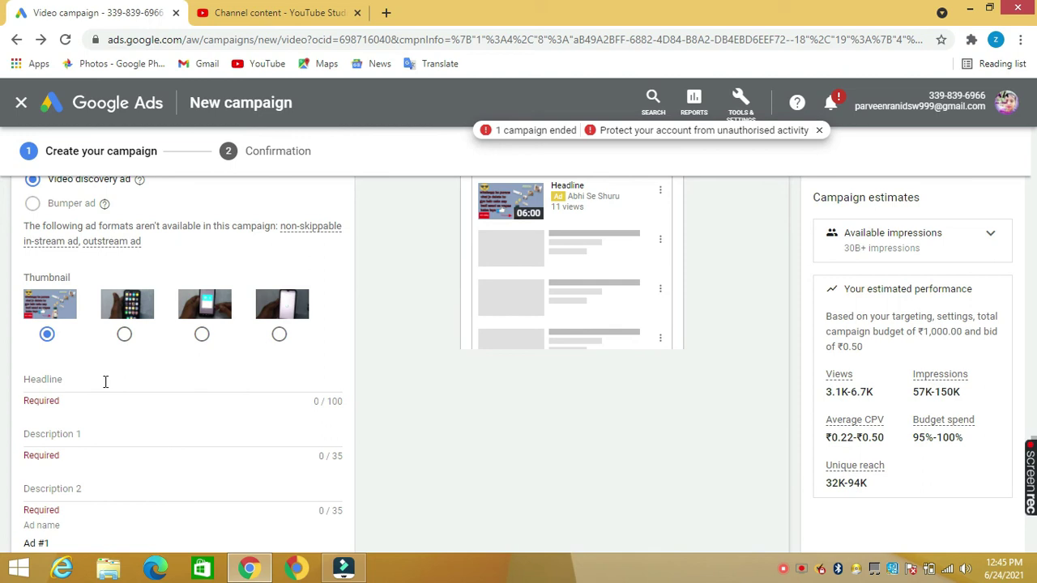
scroll(119, 386, "up", 1)
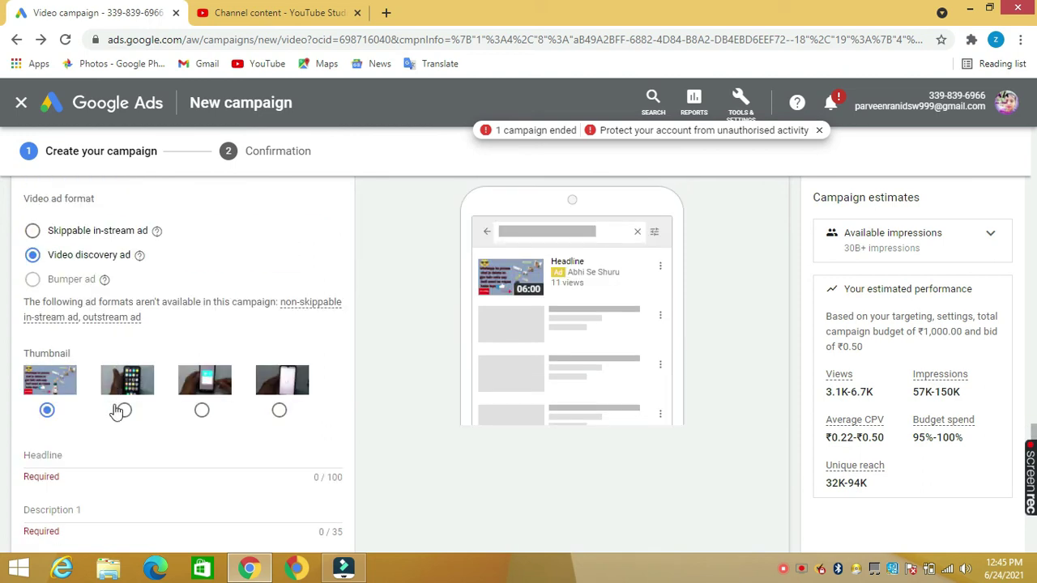
left_click(105, 457)
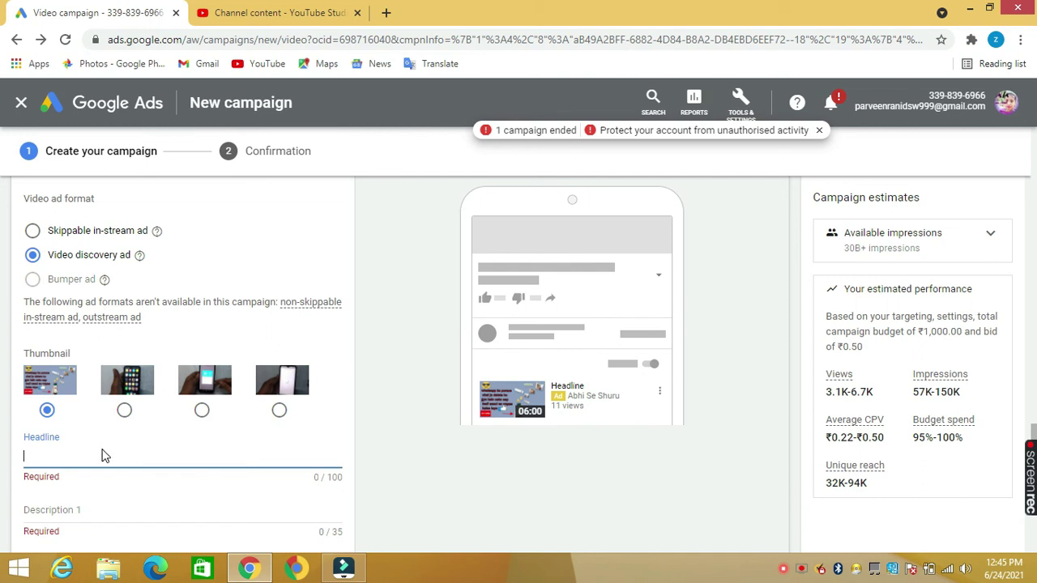
type("whatsapp delete chat ")
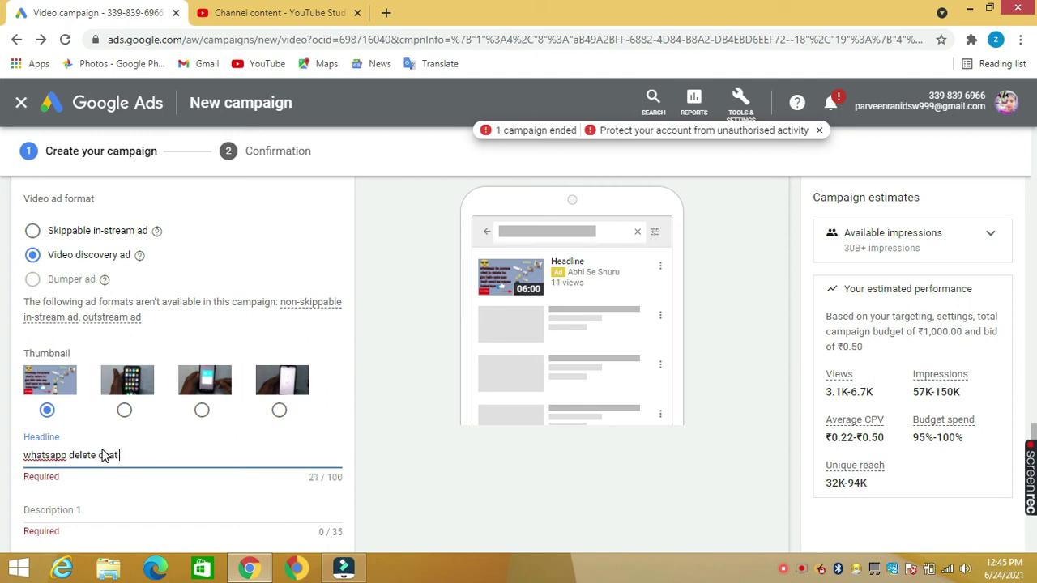
type("wapas kaise laye")
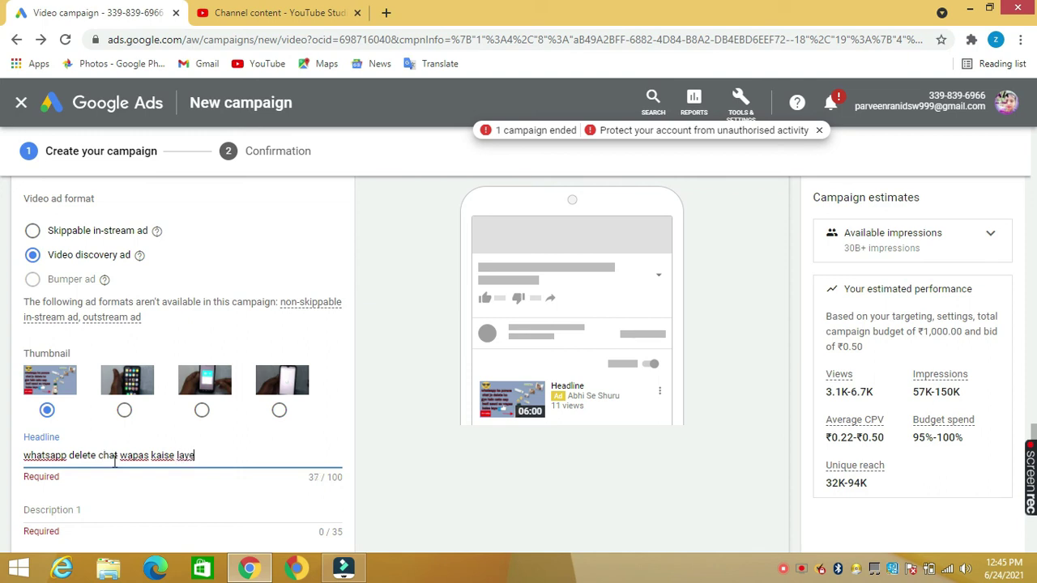
Step: Fill in the ad's Description 1 with "how to recover delete whatsapp chat"
scroll(123, 492, "down", 1)
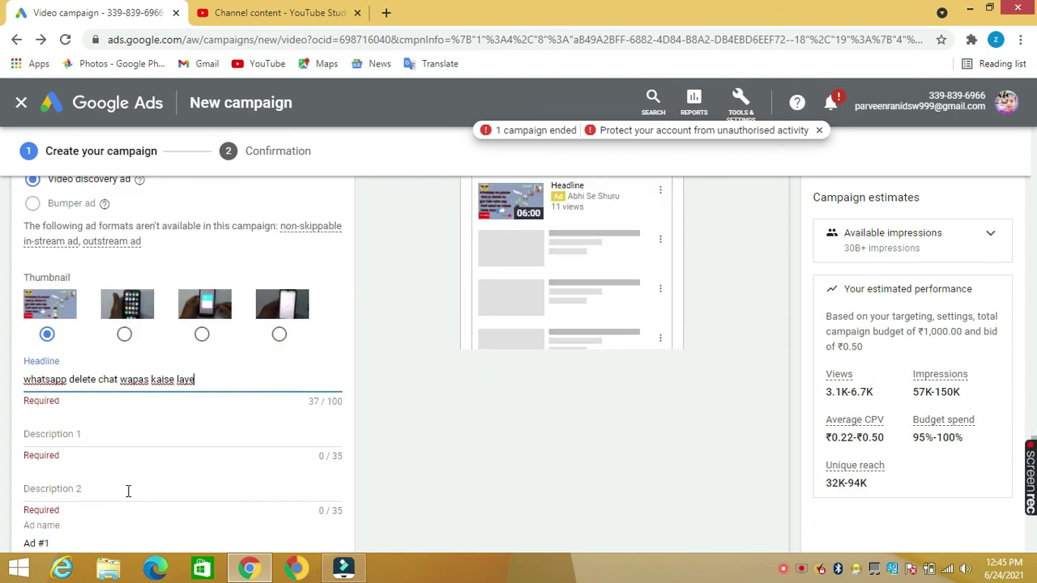
left_click(87, 435)
type("how to ")
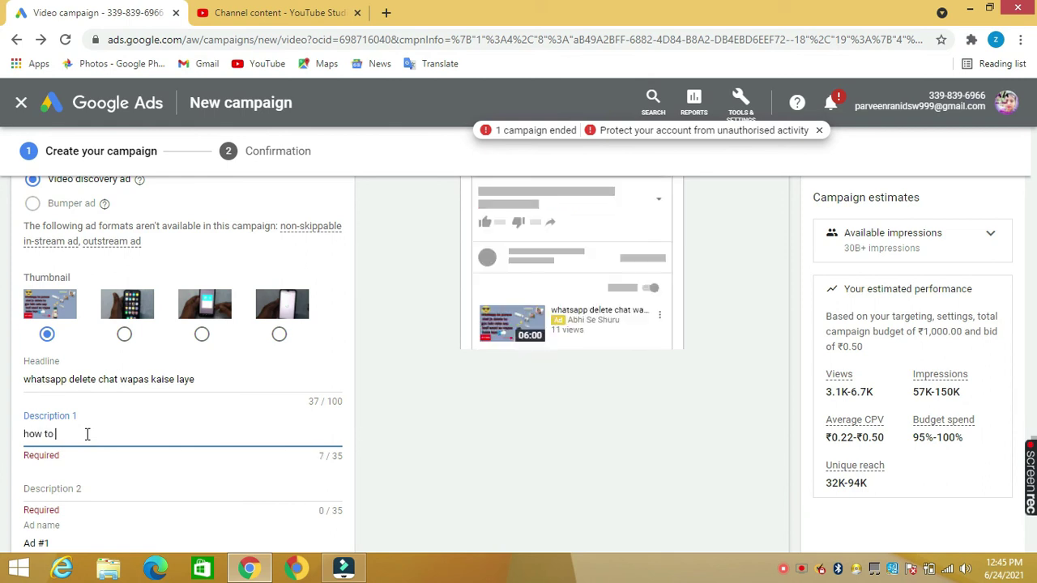
type("recover delete whatsapp chat")
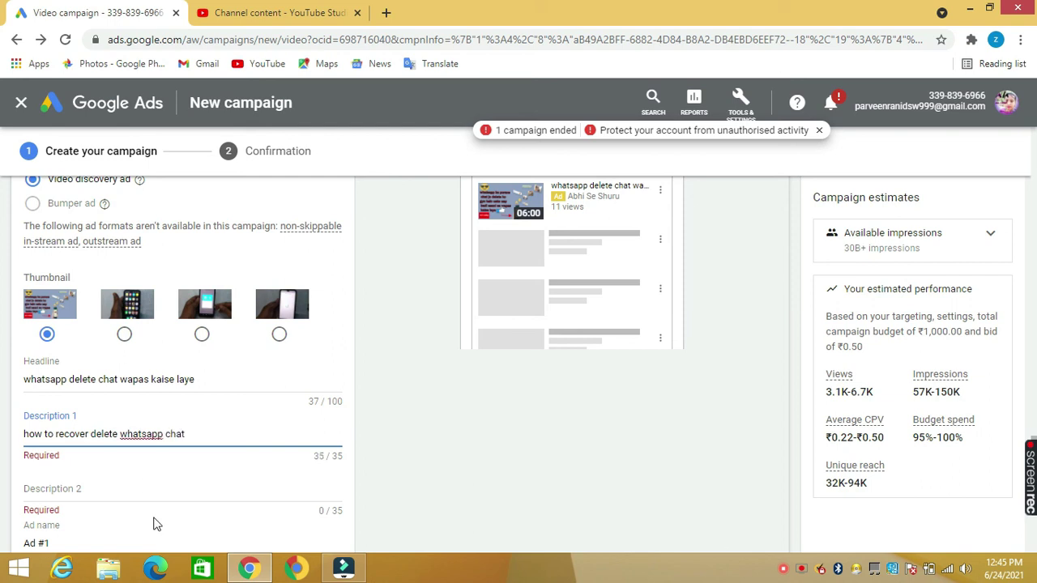
Step: Fill in the ad's Description 2 with "purani whatsapp delete chat wapas"
left_click(134, 486)
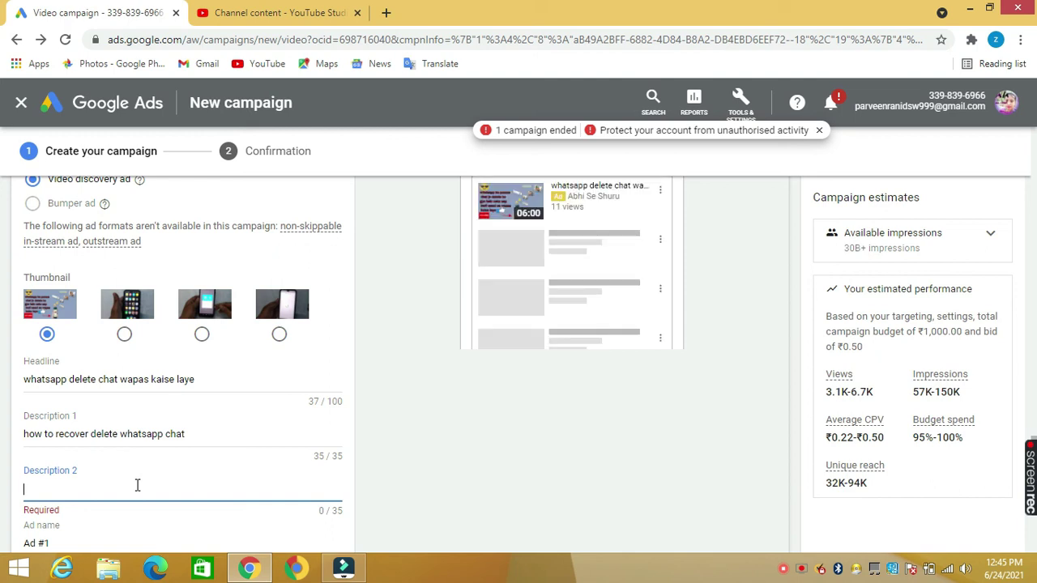
type("purani what")
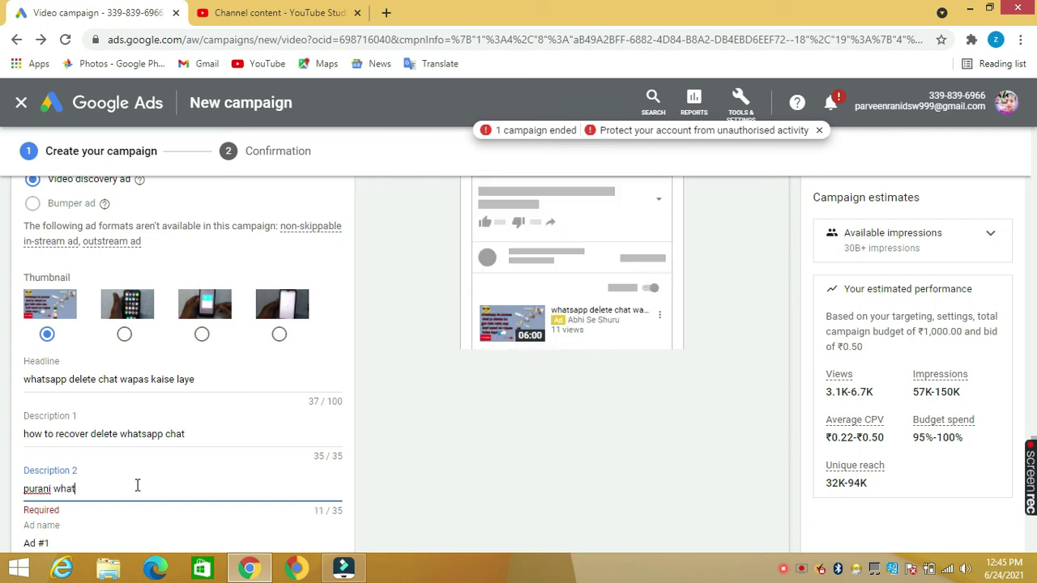
type("sapp se")
type("chat wapas")
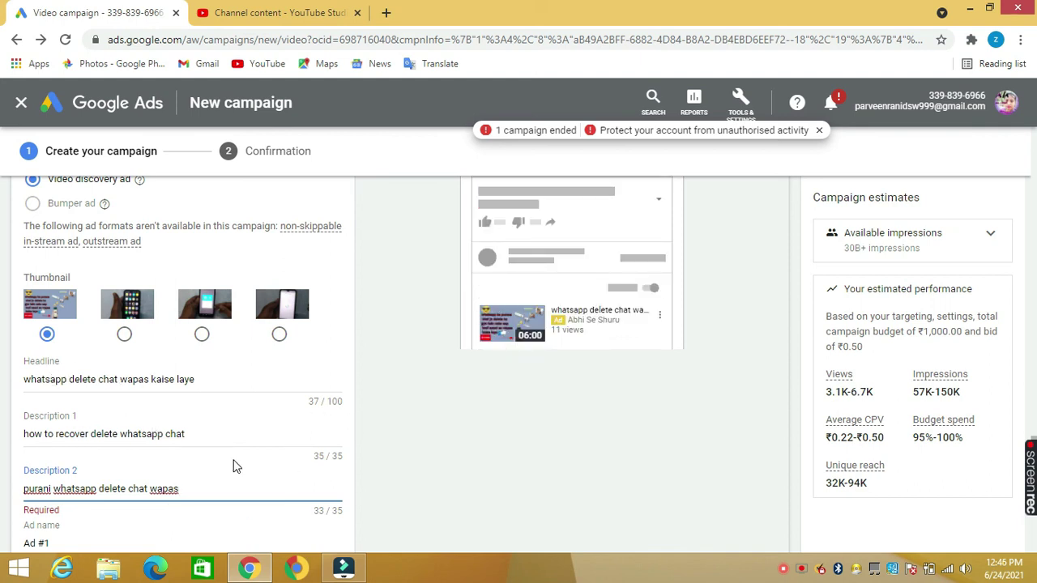
Step: Create the campaign and continue from the confirmation page to its ad groups
scroll(297, 483, "down", 2)
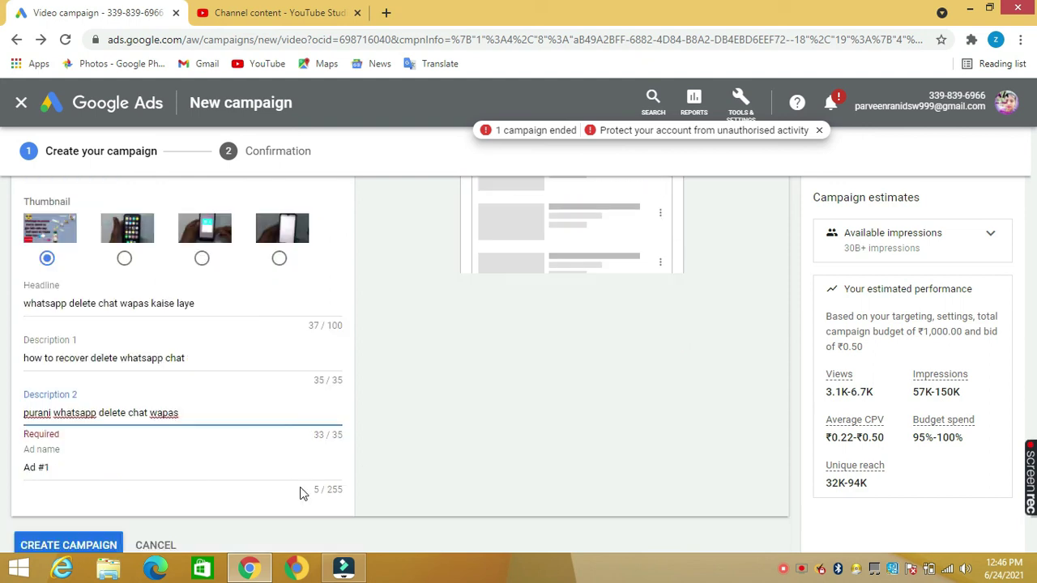
scroll(162, 486, "down", 2)
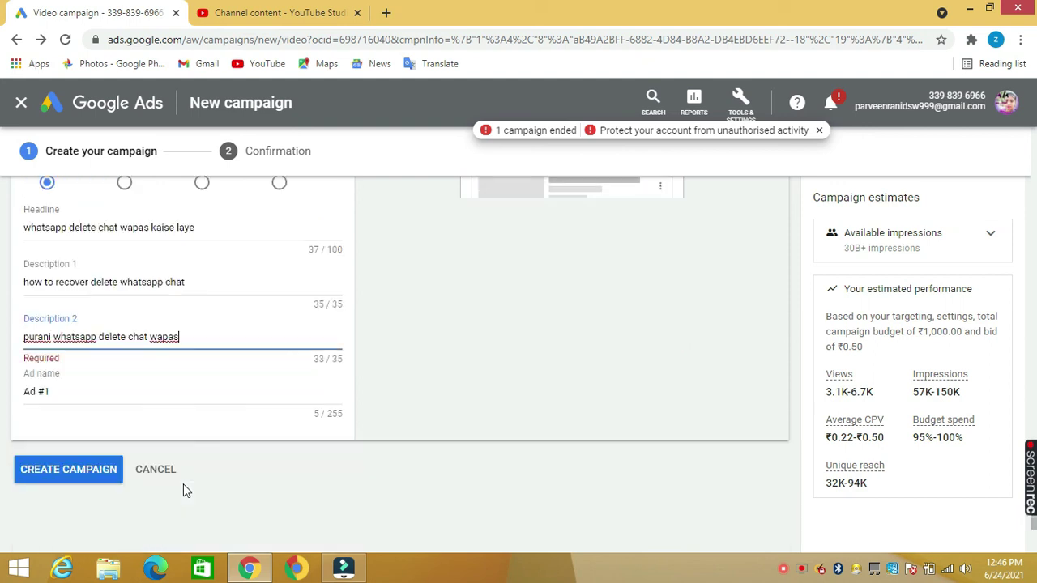
left_click(101, 483)
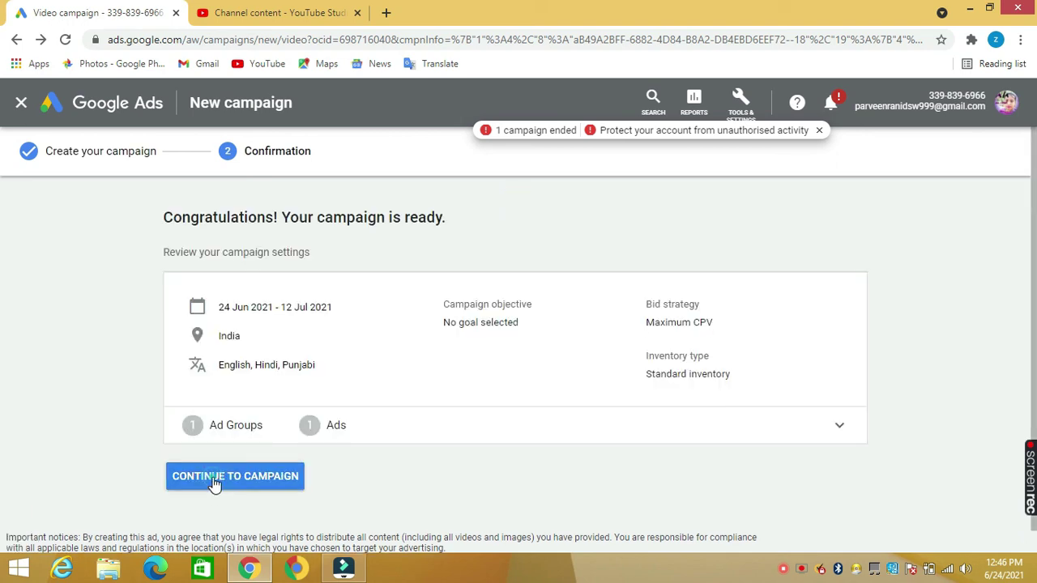
left_click(215, 478)
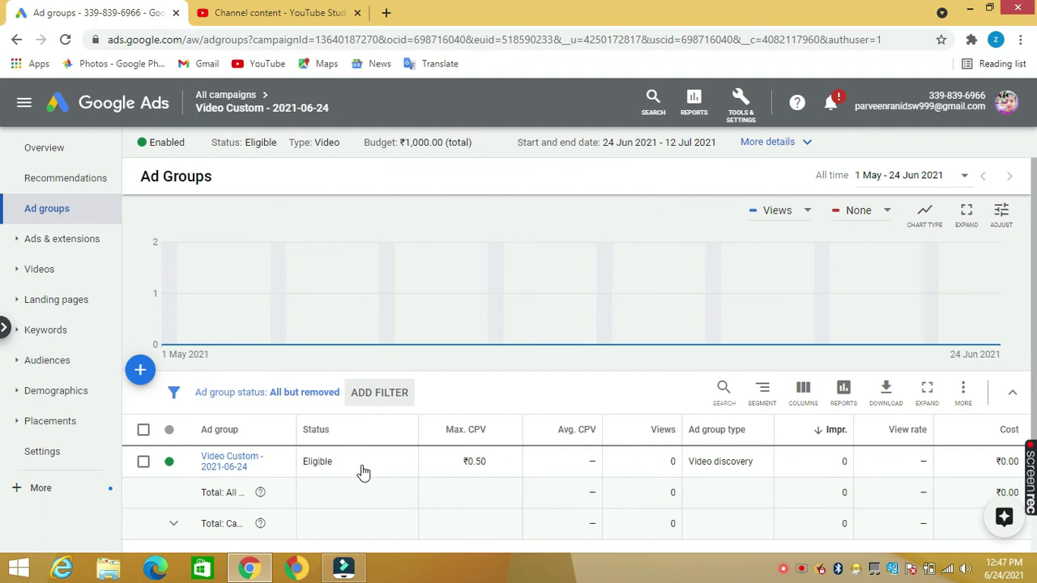
scroll(363, 474, "down", 1)
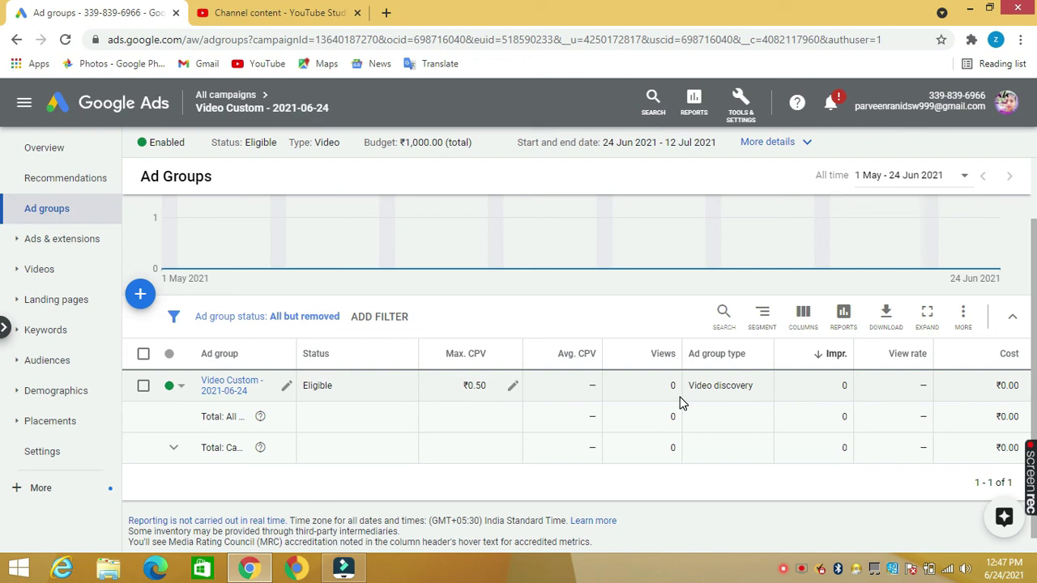
Step: Search Google for "suport. google ads" in a new browser tab
left_click(387, 13)
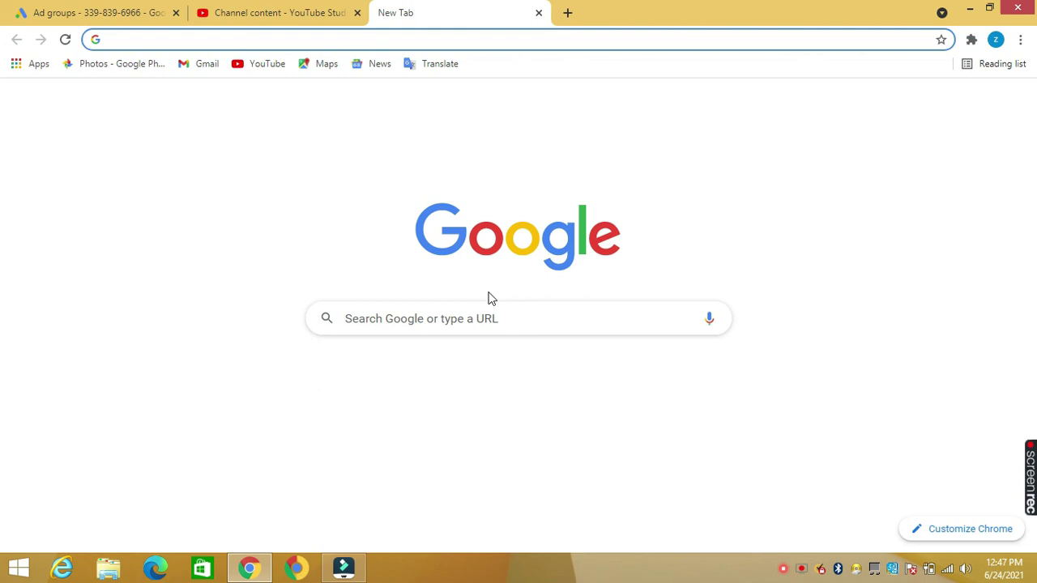
left_click(474, 317)
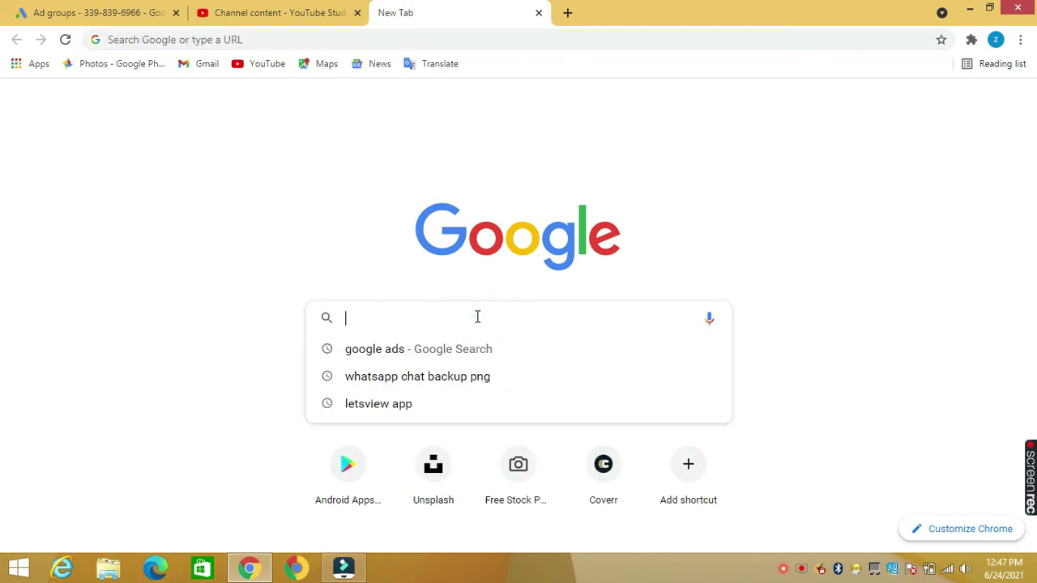
type("supo")
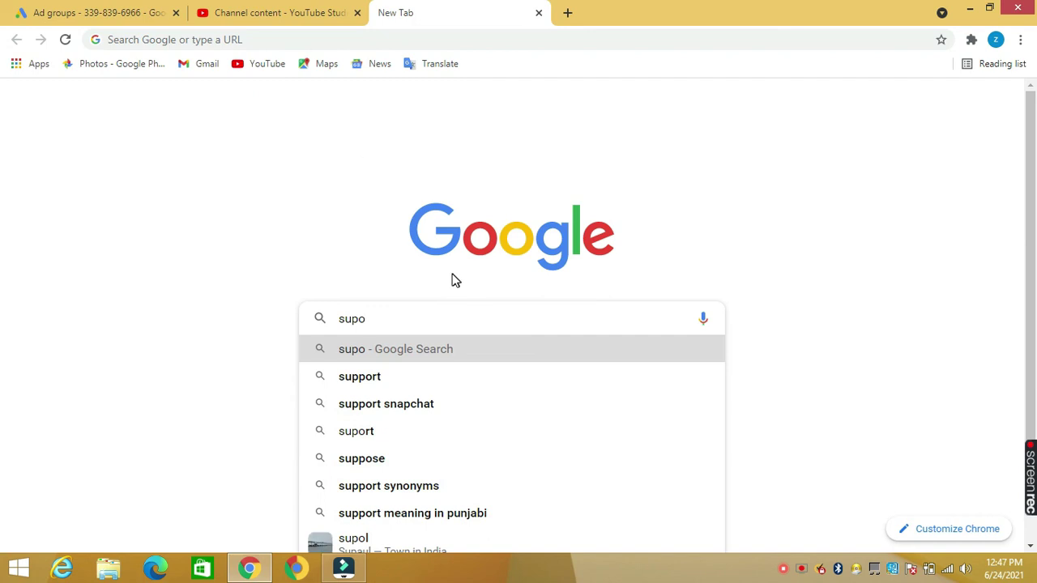
type("rt")
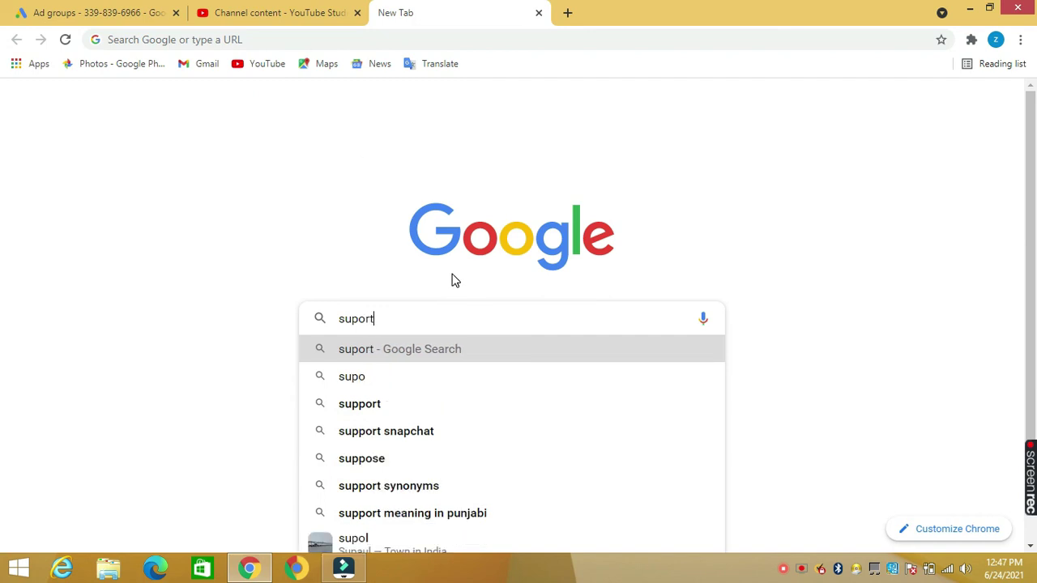
type(".")
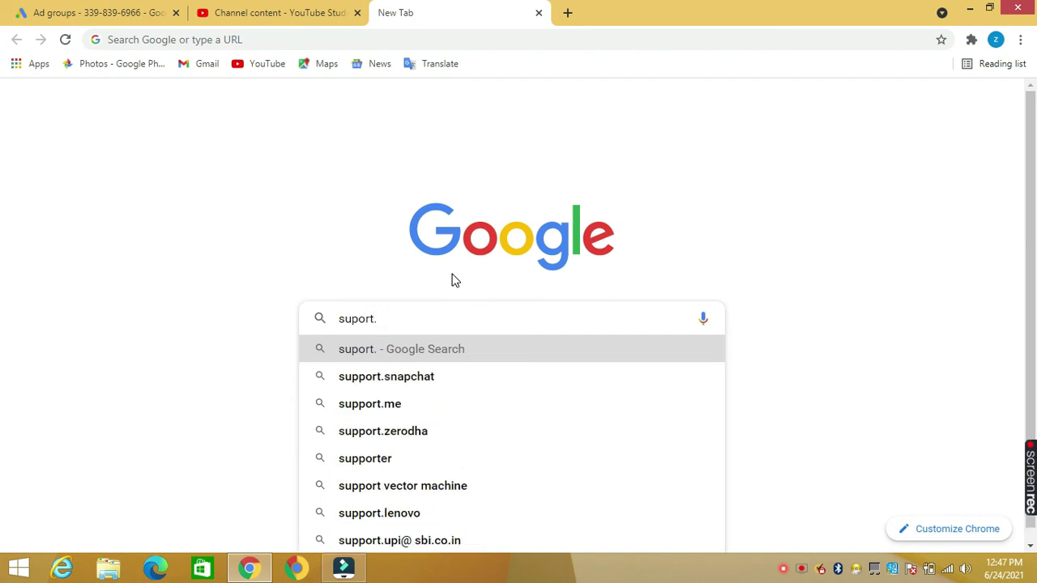
type(" google as")
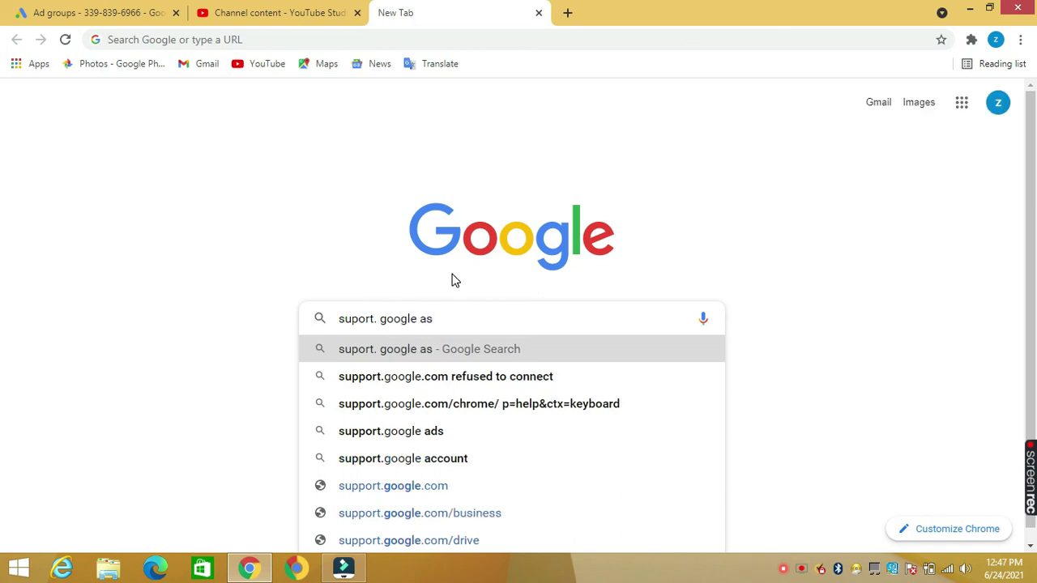
key("BackSpace")
type("ds")
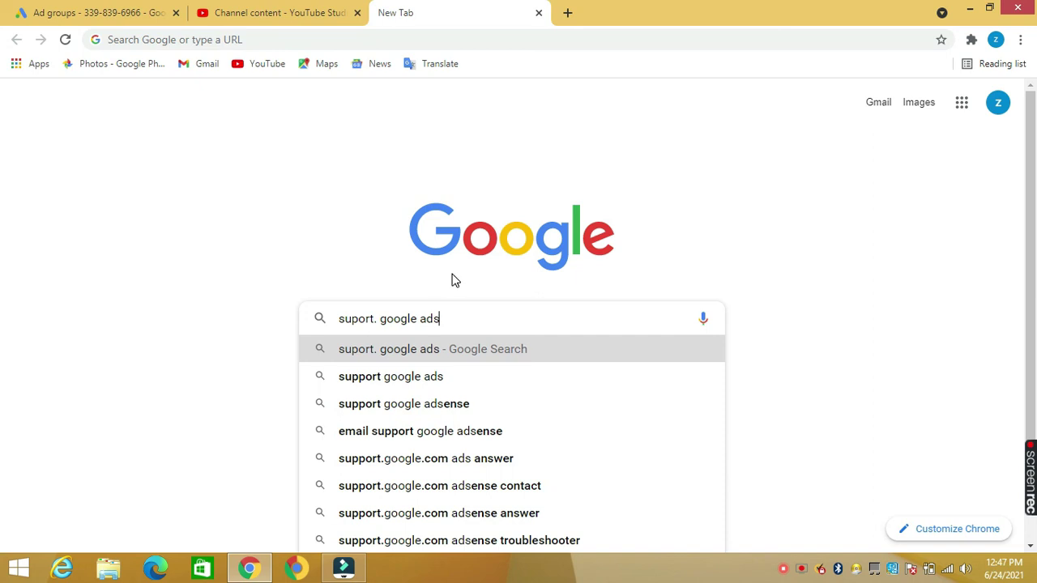
left_click(462, 318)
key("Return")
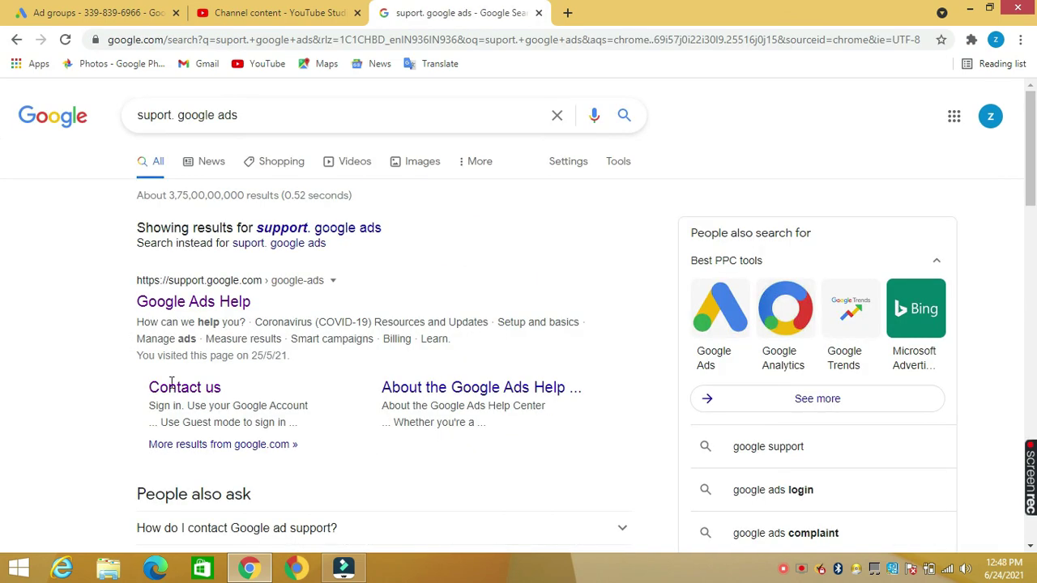
Step: Open the Google Ads Help Contact us page from the search results, and return to the campaign's ad groups in Google Ads
left_click(180, 392)
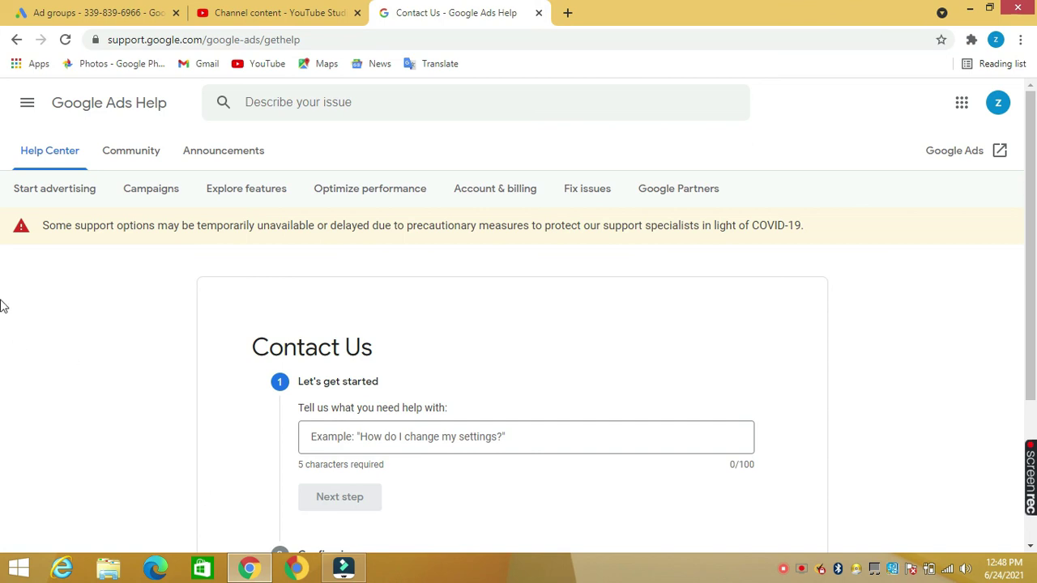
left_click(66, 14)
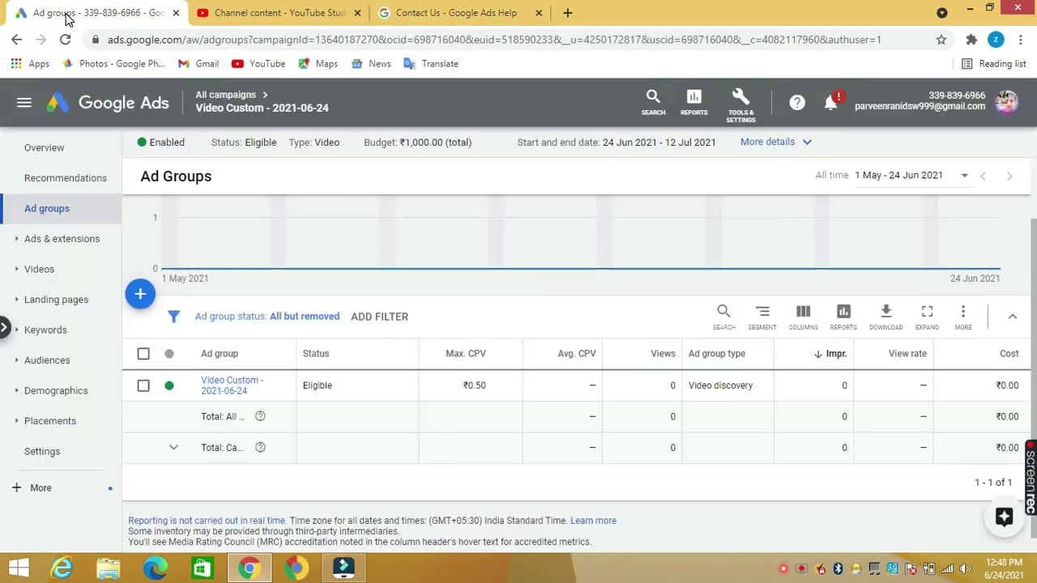